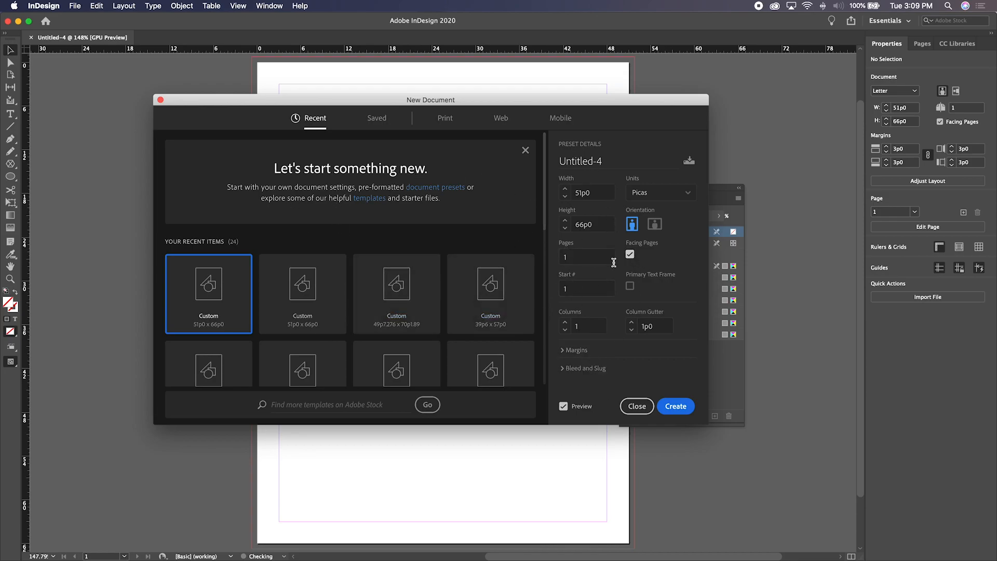
Create a one-page 51p0 by 66p0 document with facing pages and dock the floating Swatches panel beside the Properties panel
left_click(676, 408)
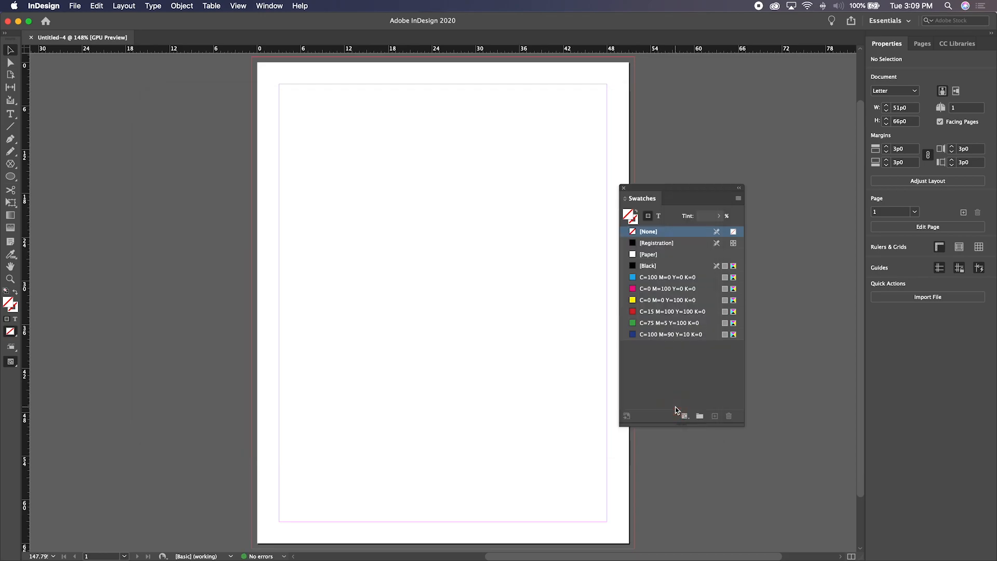
left_click_drag(636, 190, 973, 42)
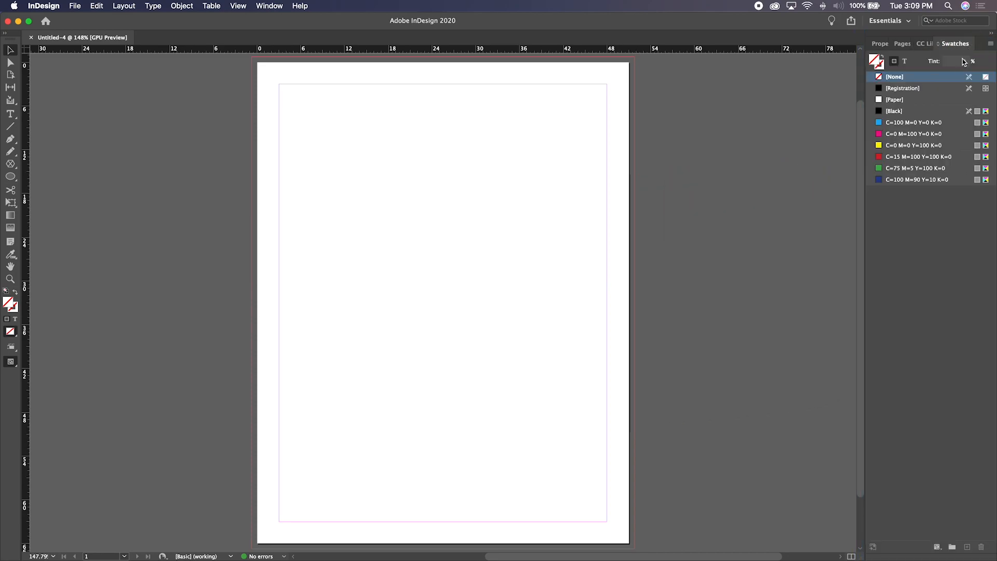
left_click(879, 44)
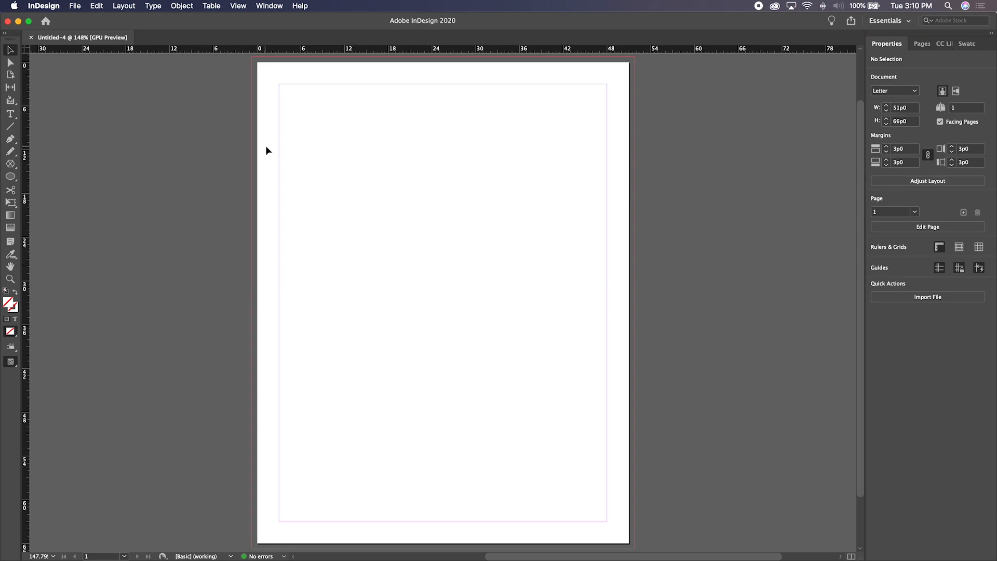
Set page 1 to two columns in its margin and column settings
left_click(133, 7)
left_click(158, 28)
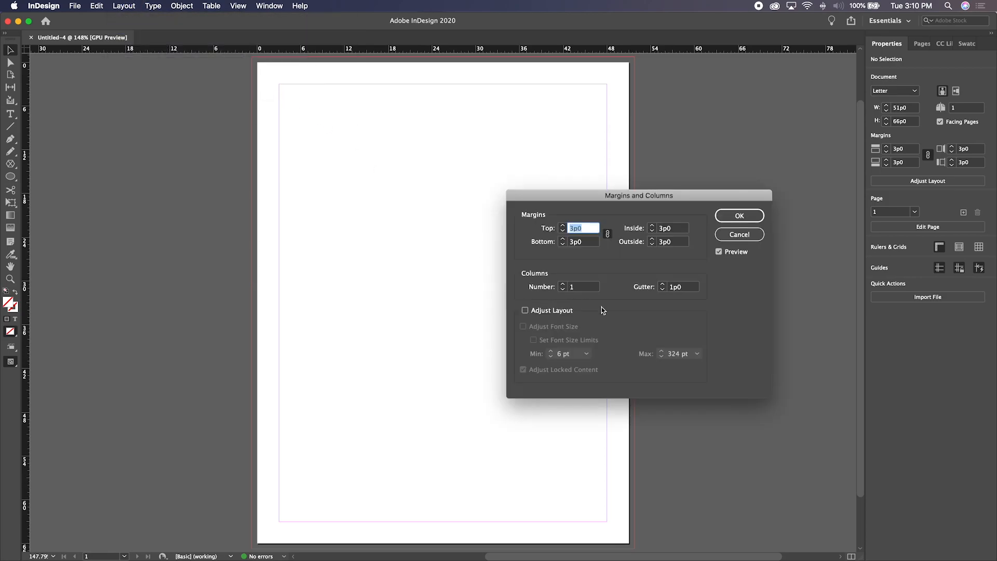
left_click(563, 284)
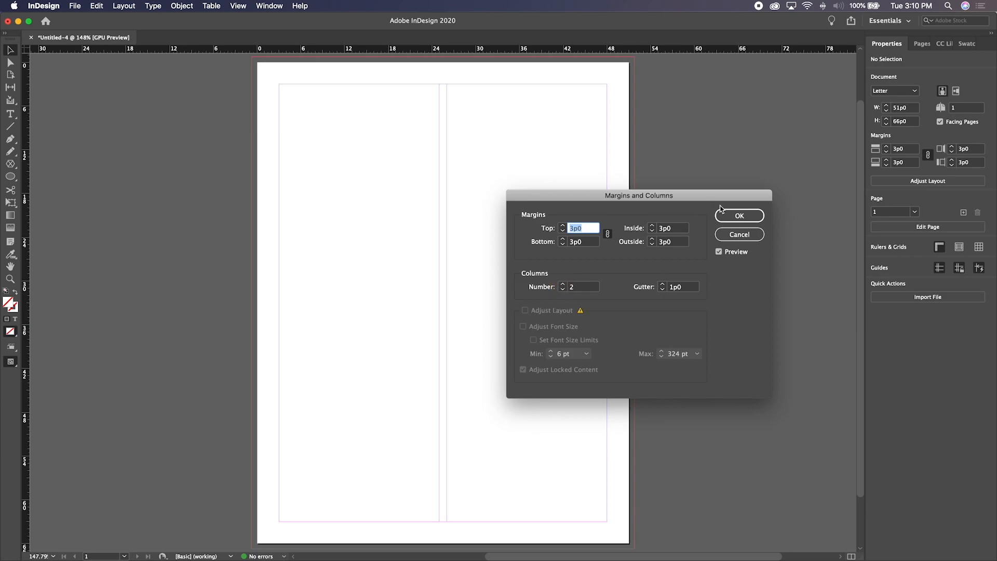
left_click(740, 216)
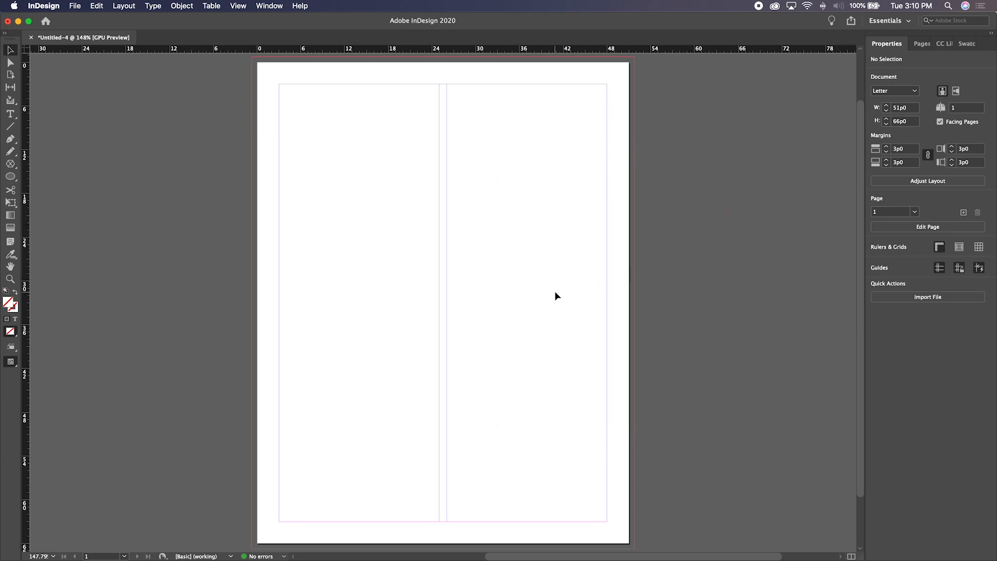
Draw a text frame spanning both columns within the page 1 margins and fill it with placeholder text
left_click(11, 114)
left_click_drag(281, 87, 606, 521)
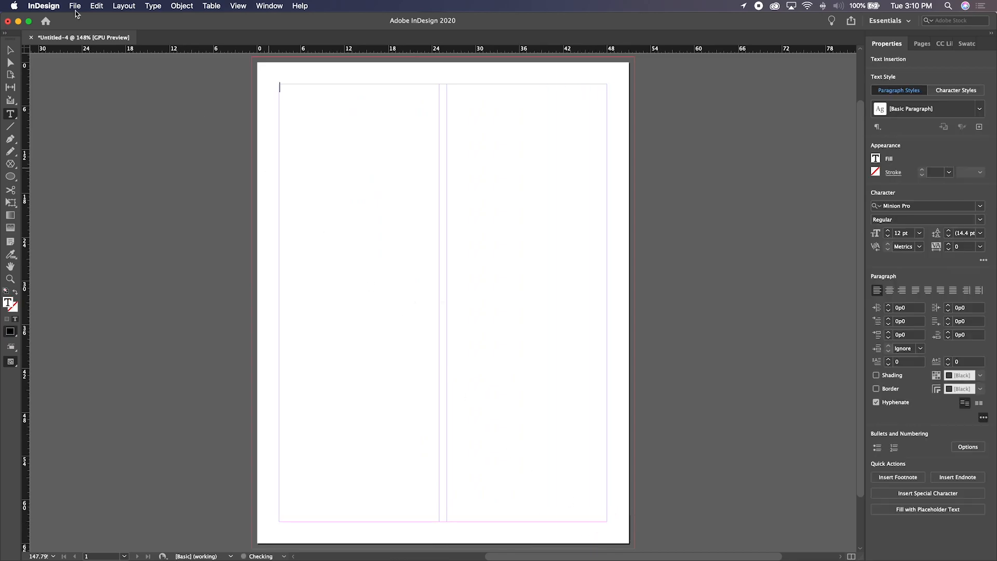
left_click(134, 4)
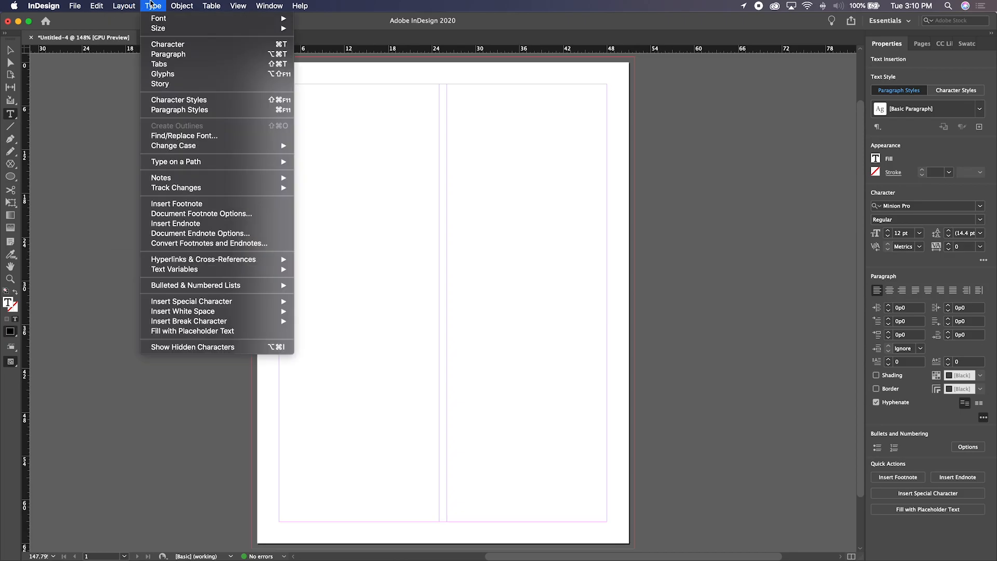
left_click(212, 331)
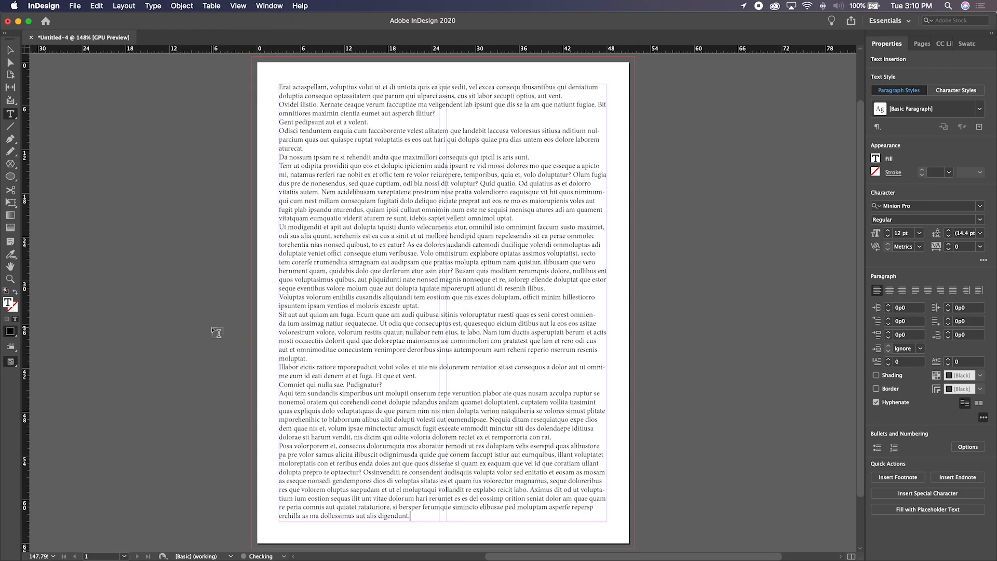
Narrow the text frame to the first column and thread its overset text into a new frame filling the second column
left_click(10, 50)
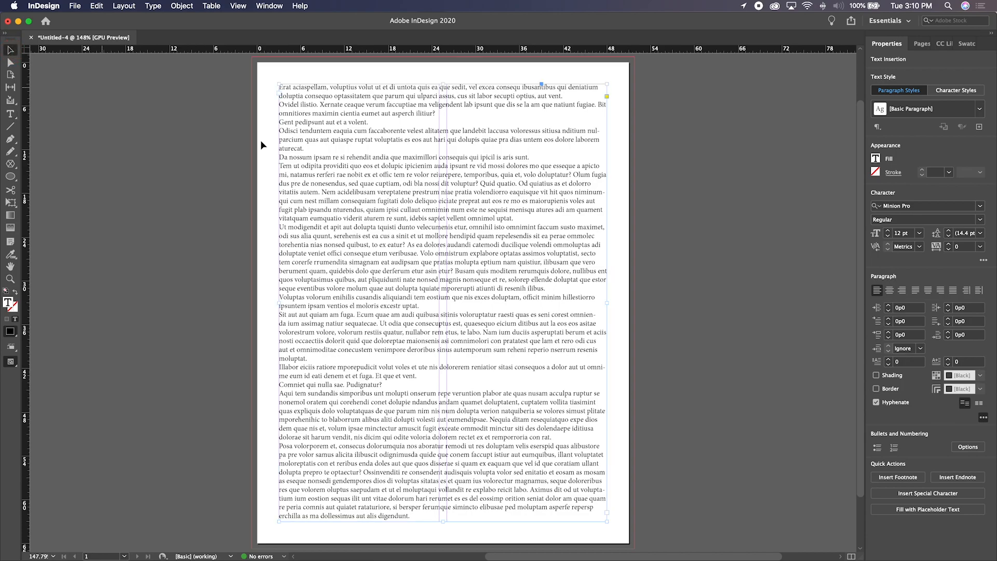
left_click_drag(593, 303, 437, 295)
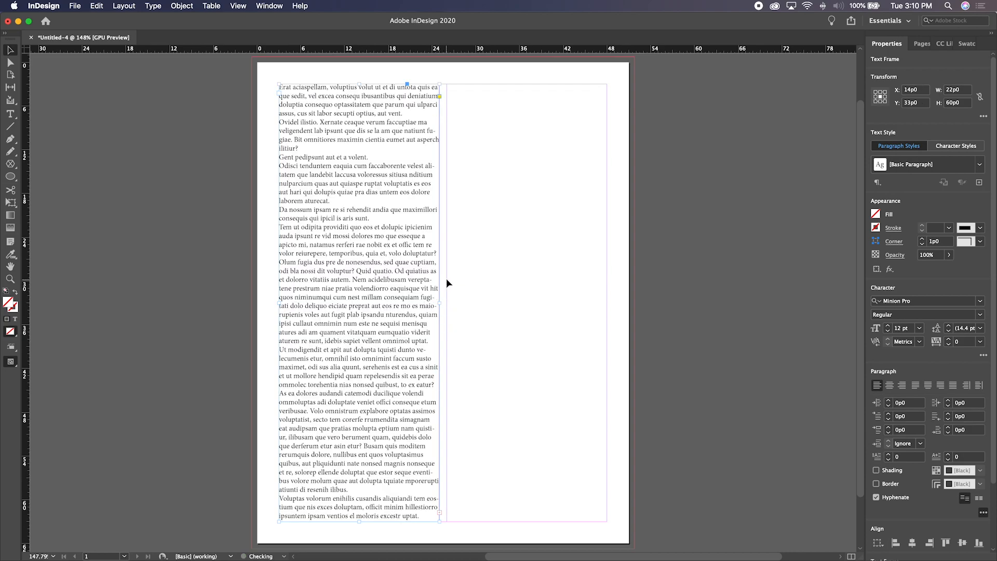
left_click(440, 512)
left_click(478, 79)
left_click_drag(449, 89, 607, 521)
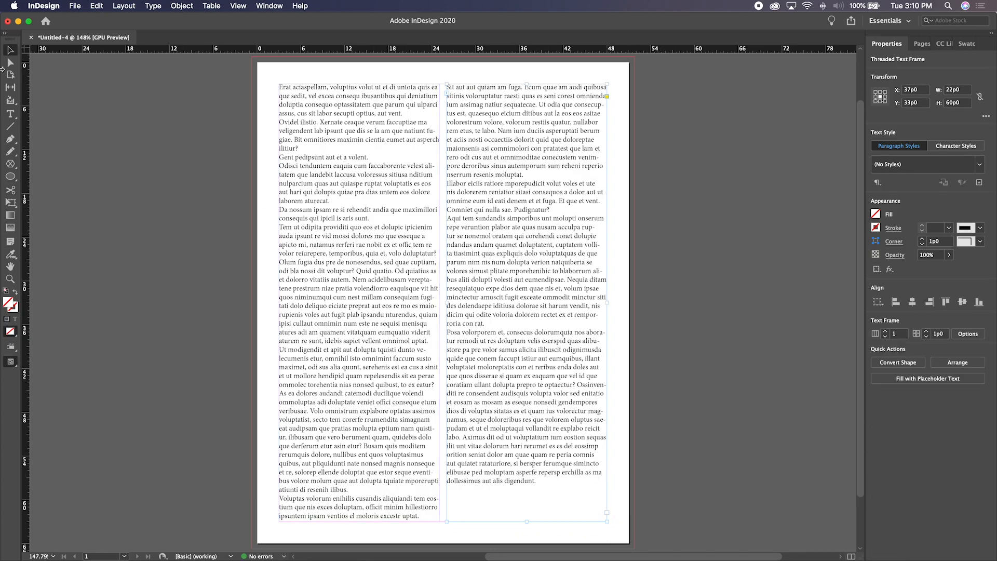
left_click(75, 147)
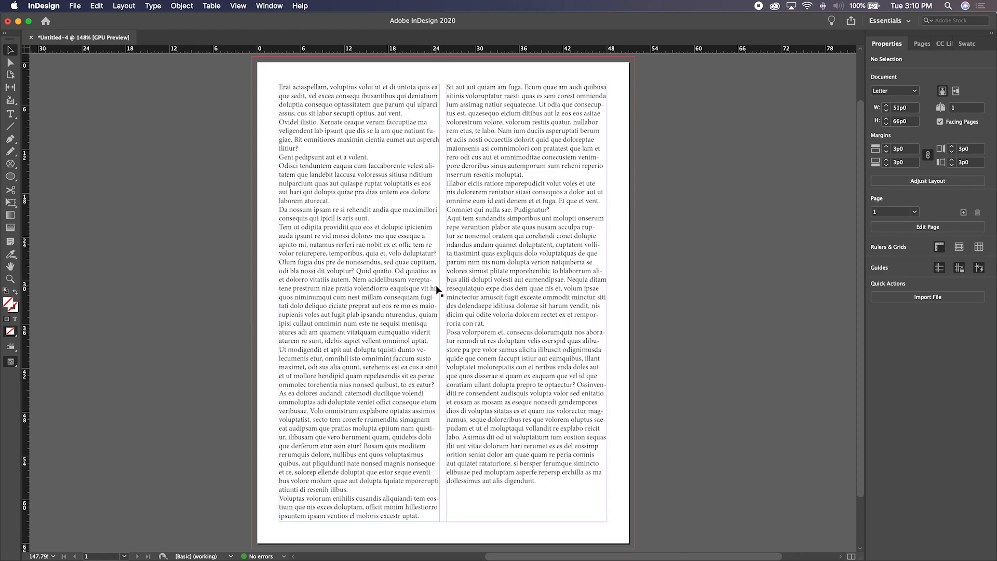
key("w")
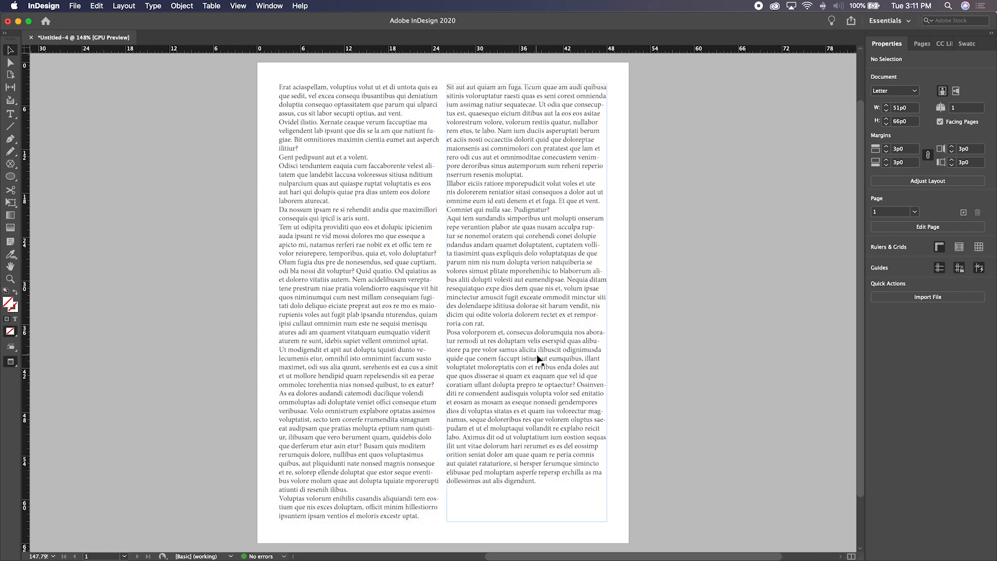
Set the space before every paragraph in the two threaded frames to 0p9
left_click(357, 257)
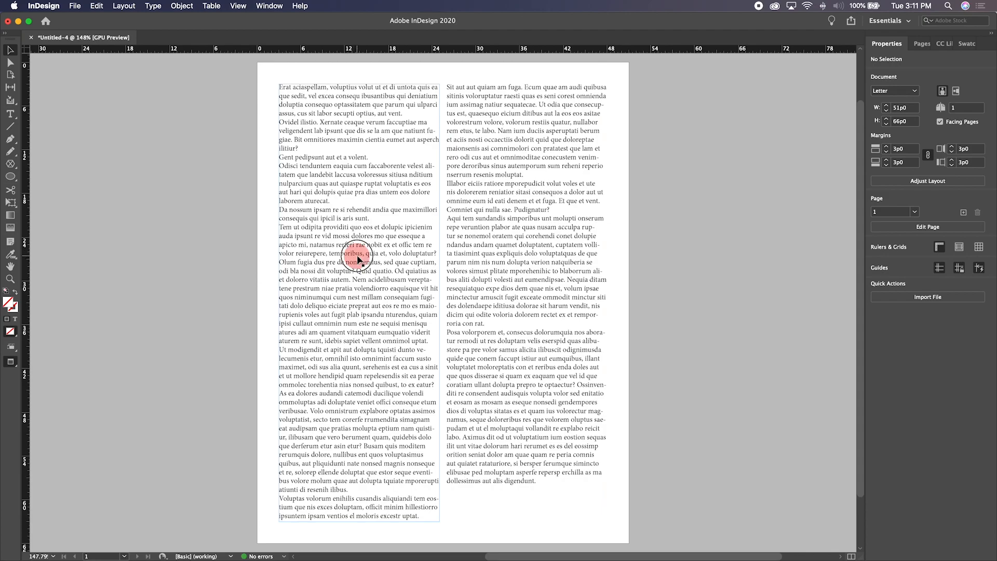
left_click(473, 268, "shift")
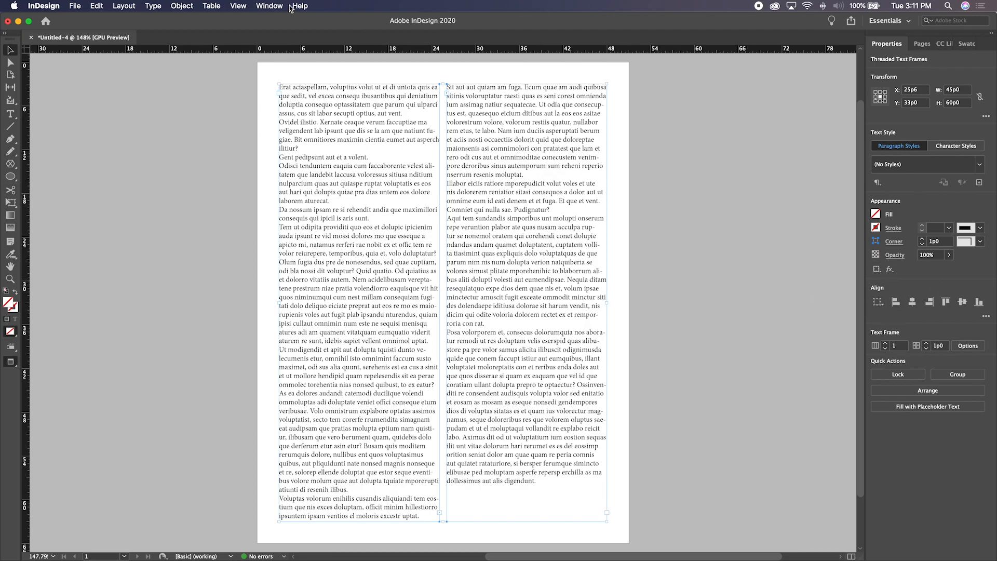
key("t")
left_click(447, 202)
triple_click(389, 178)
key("super+a")
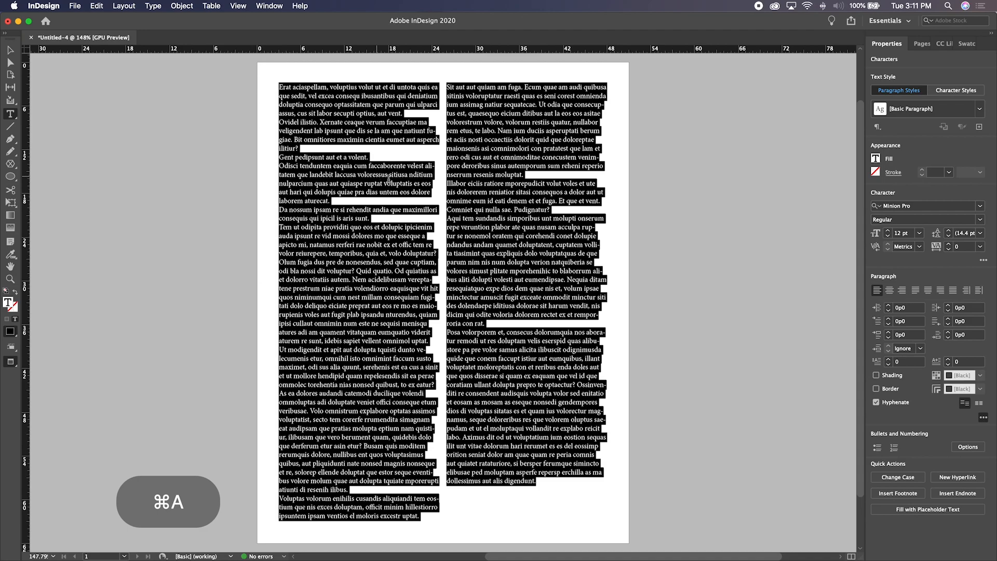
left_click(890, 332)
left_click(889, 333)
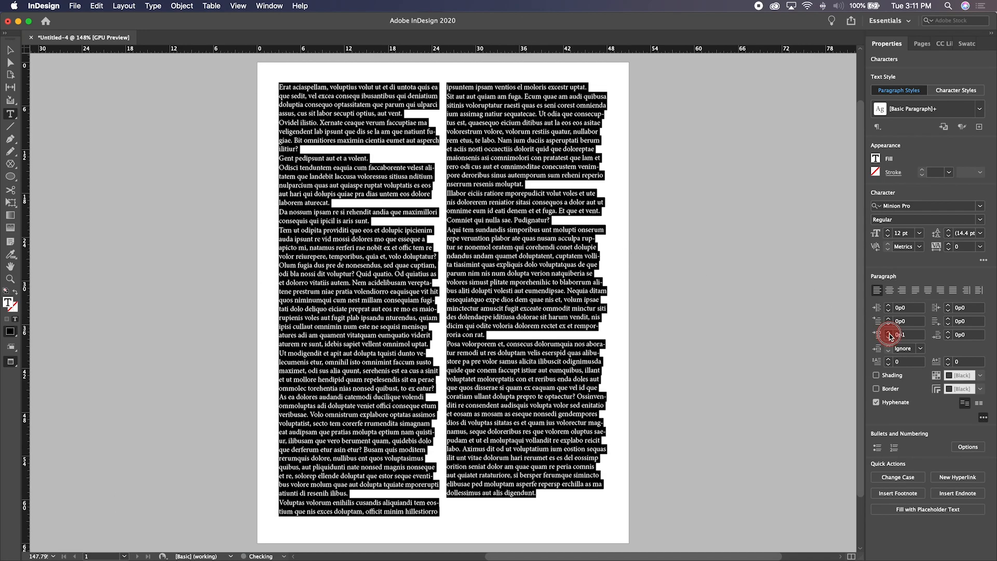
left_click(890, 333)
left_click(889, 333)
left_click(889, 333)
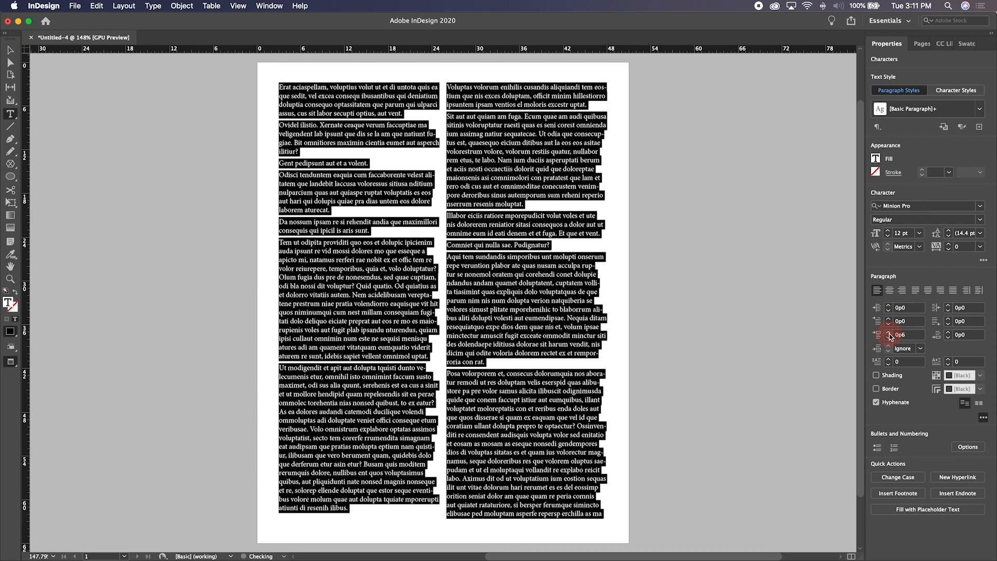
left_click(889, 333)
left_click(890, 333)
left_click(889, 333)
left_click(397, 274)
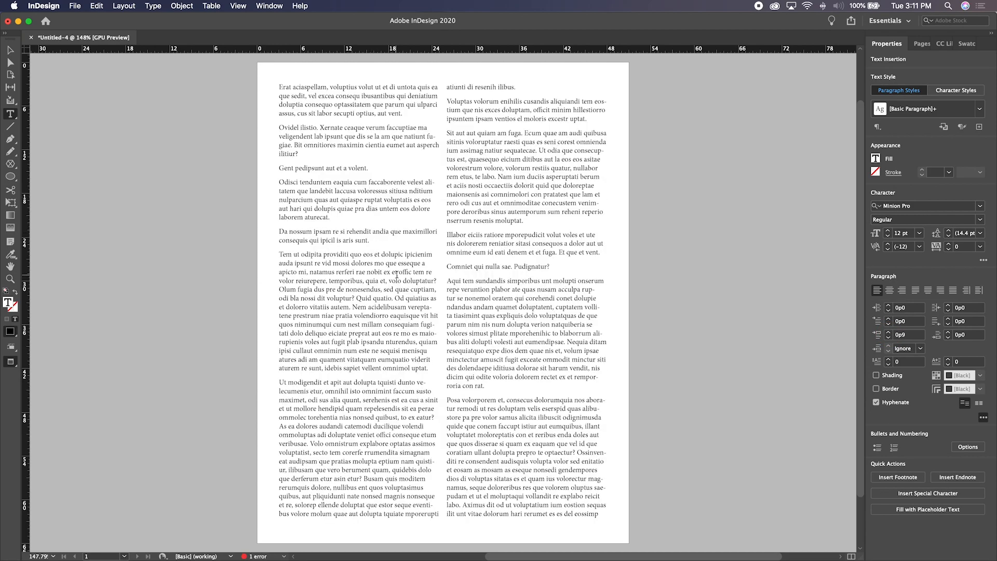
left_click(10, 50)
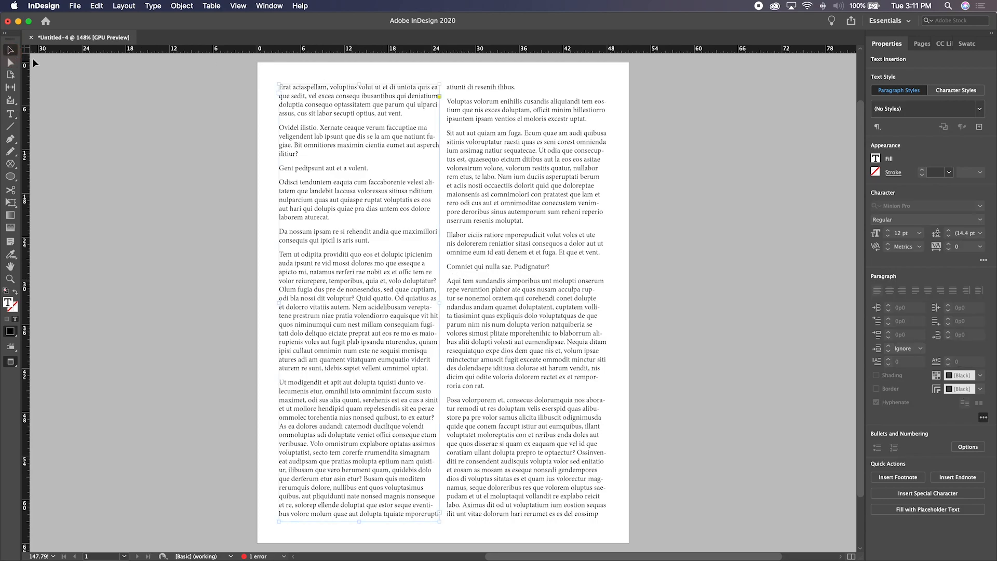
Add two pages after page 1 to form the spread of pages 2 and 3
left_click(927, 45)
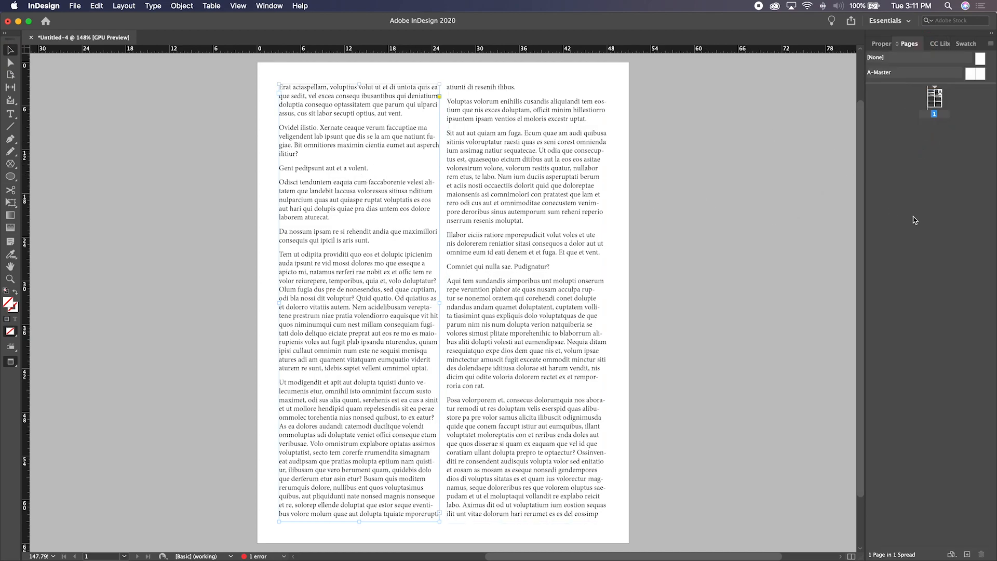
left_click(968, 555)
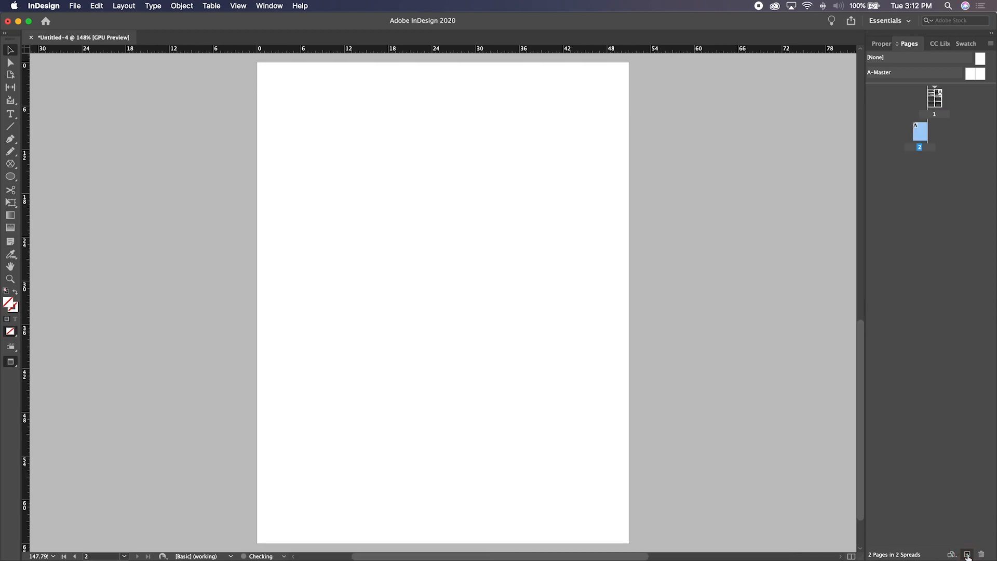
left_click(967, 555)
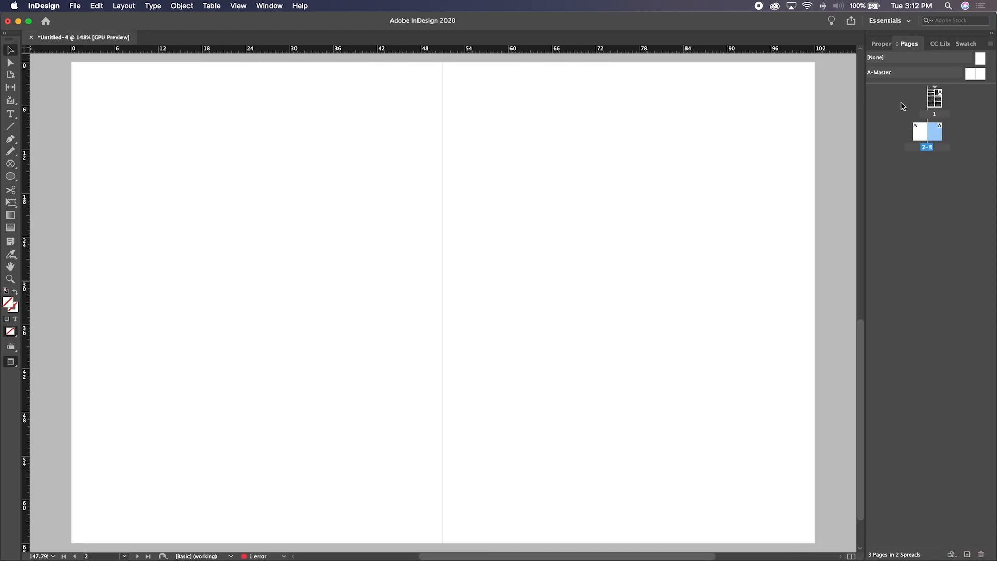
key("super+minus")
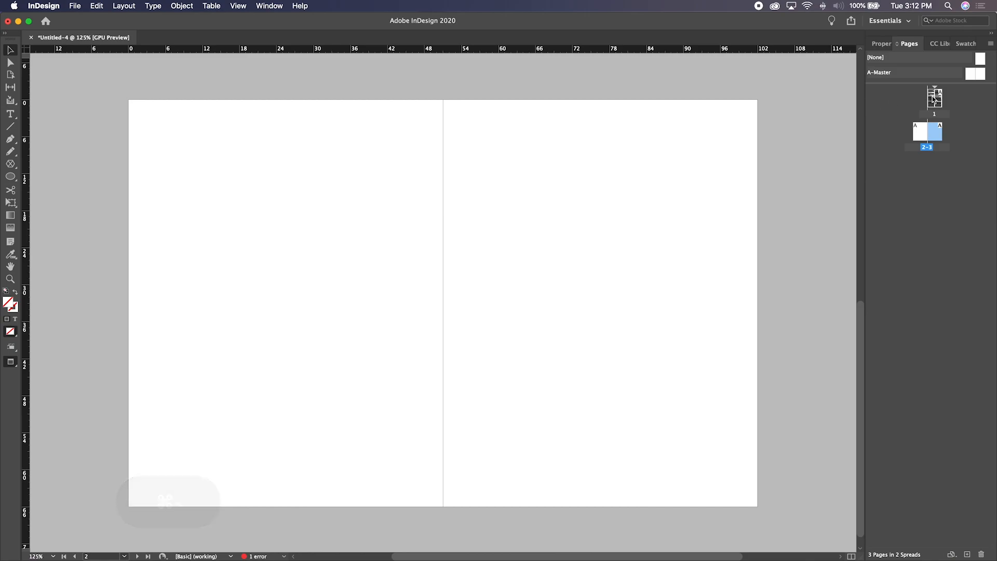
Show the layout guides again and set page 3 to three columns
key("w")
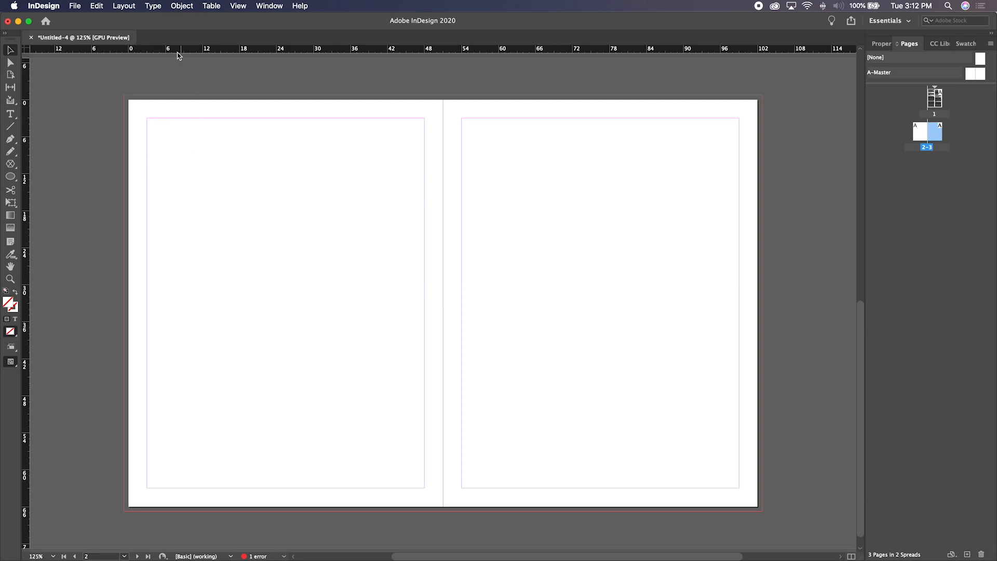
left_click(124, 5)
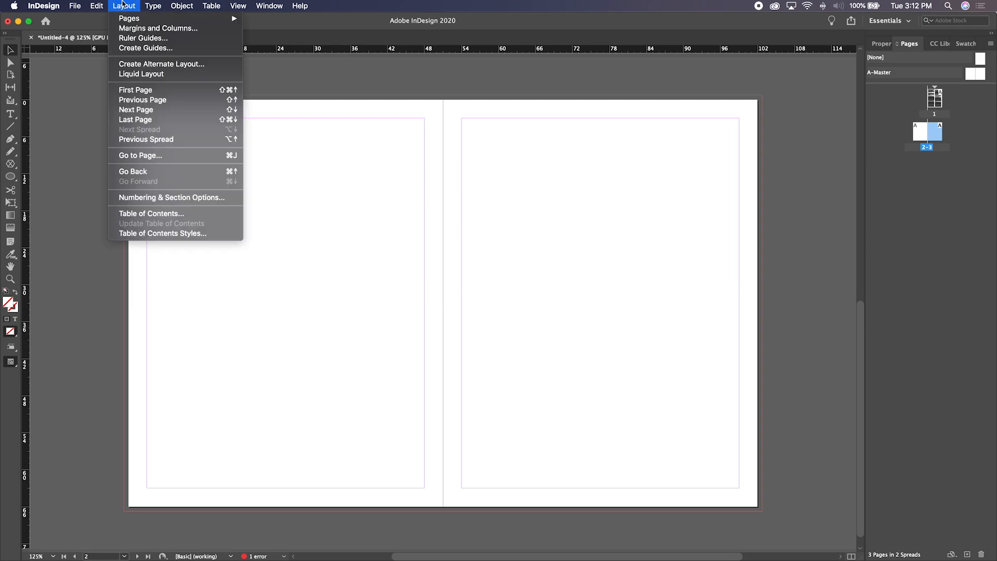
left_click(137, 30)
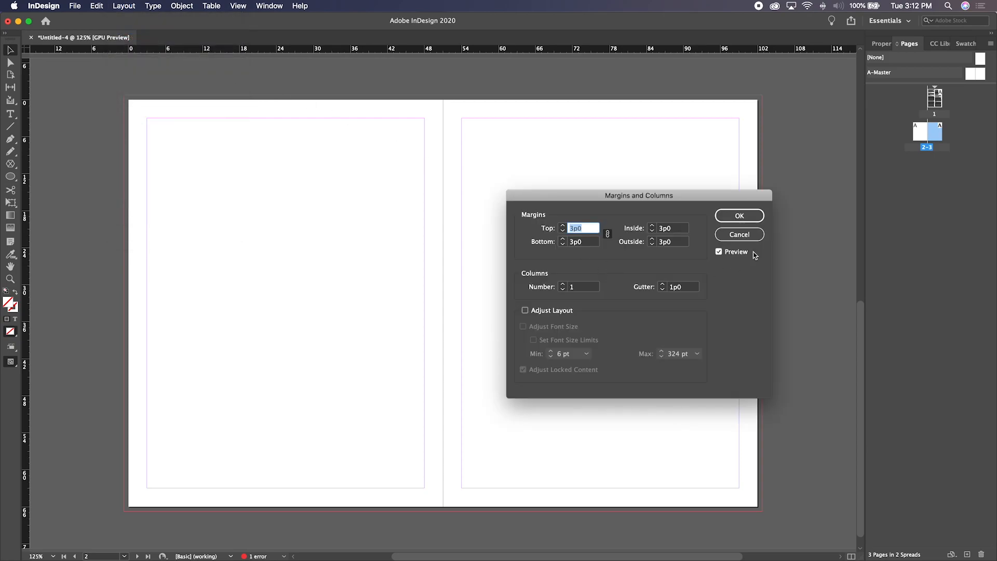
left_click(563, 284)
left_click(563, 284)
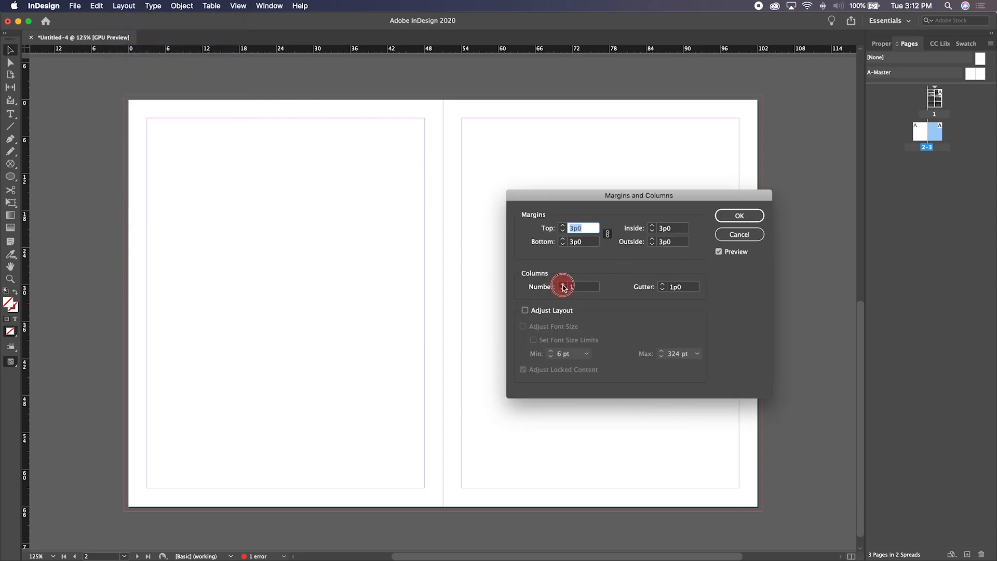
left_click(748, 216)
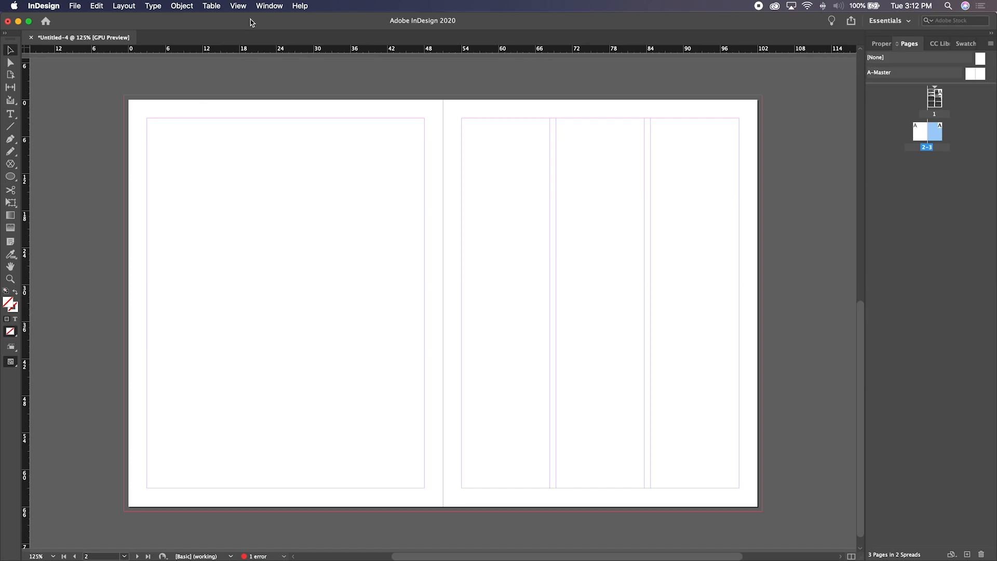
Place a horizontal ruler guide about 18p0 down page 2 and a vertical guide about 22p0 across it
left_click_drag(225, 50, 226, 62)
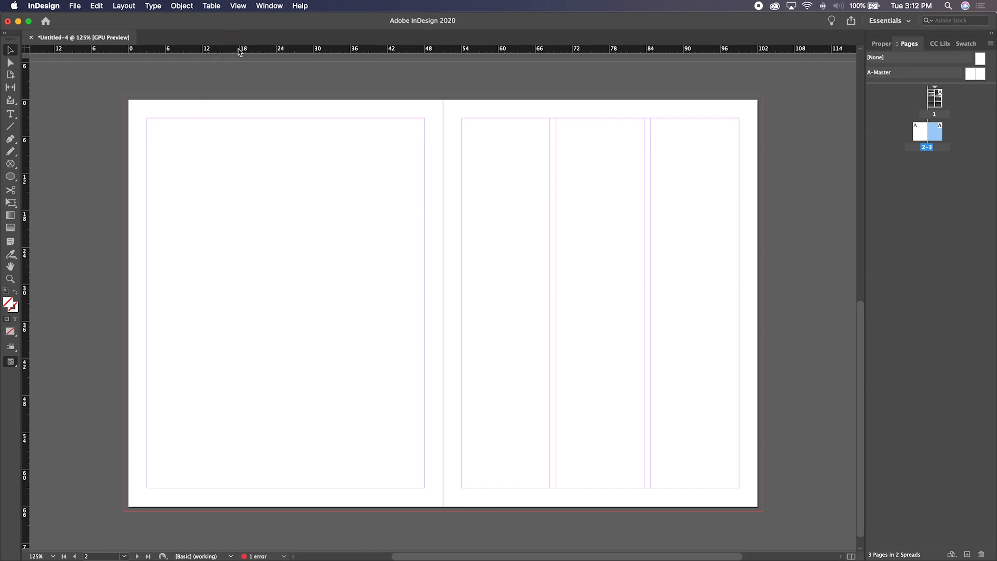
left_click_drag(240, 61, 273, 210)
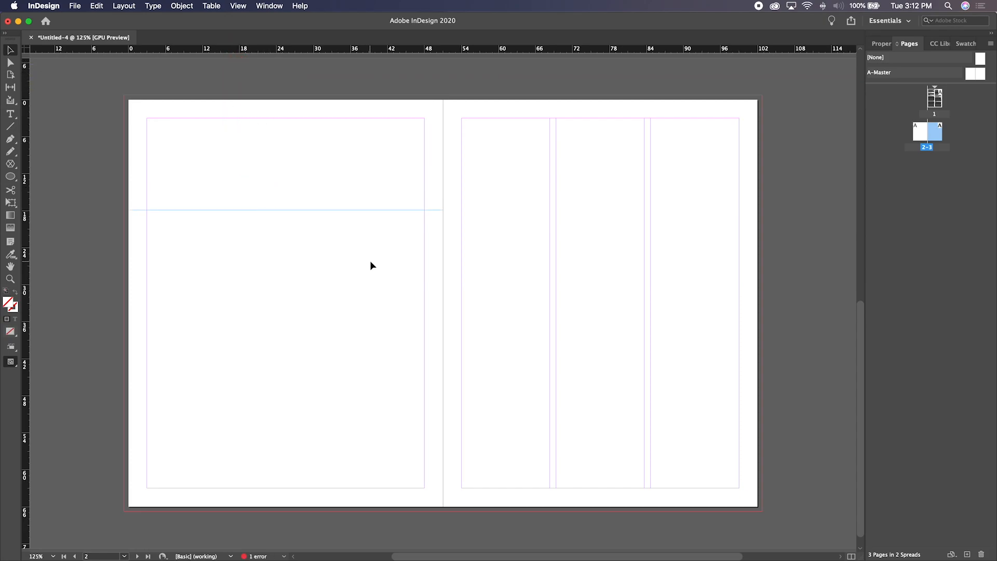
left_click_drag(25, 258, 267, 244)
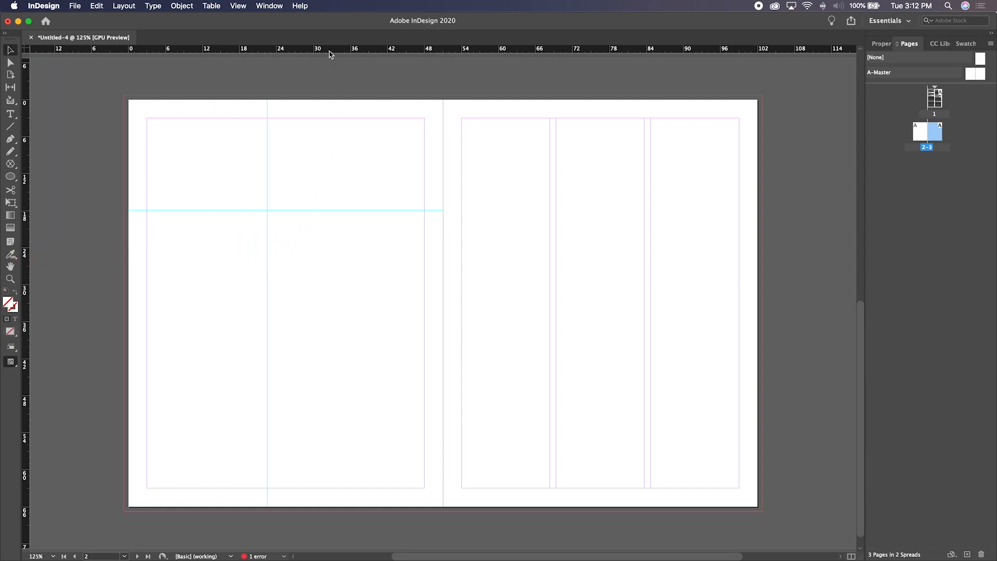
Place a horizontal ruler guide about 15p6 down page 3 and check the spread with the guides hidden
left_click_drag(467, 50, 537, 196)
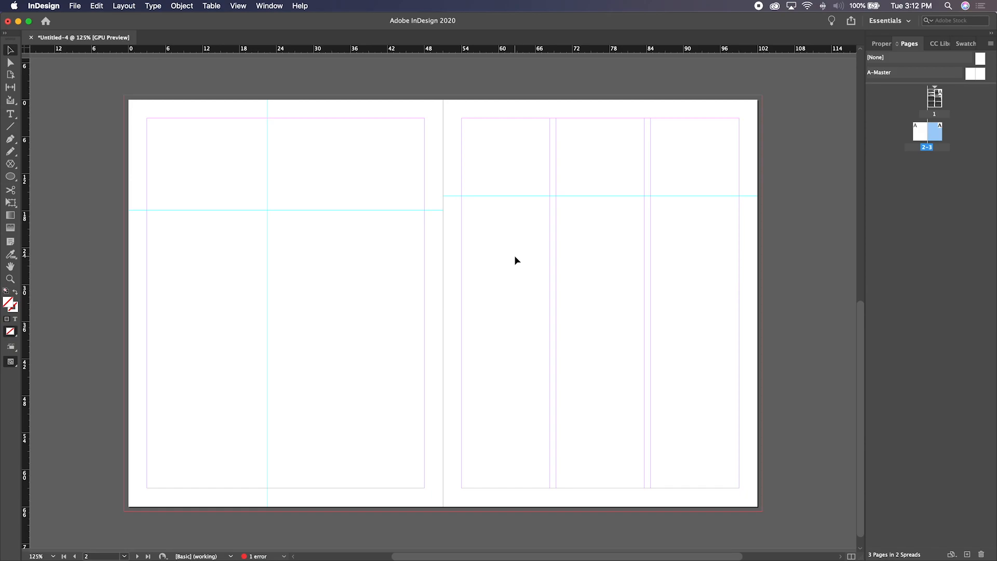
key("w")
key("w")
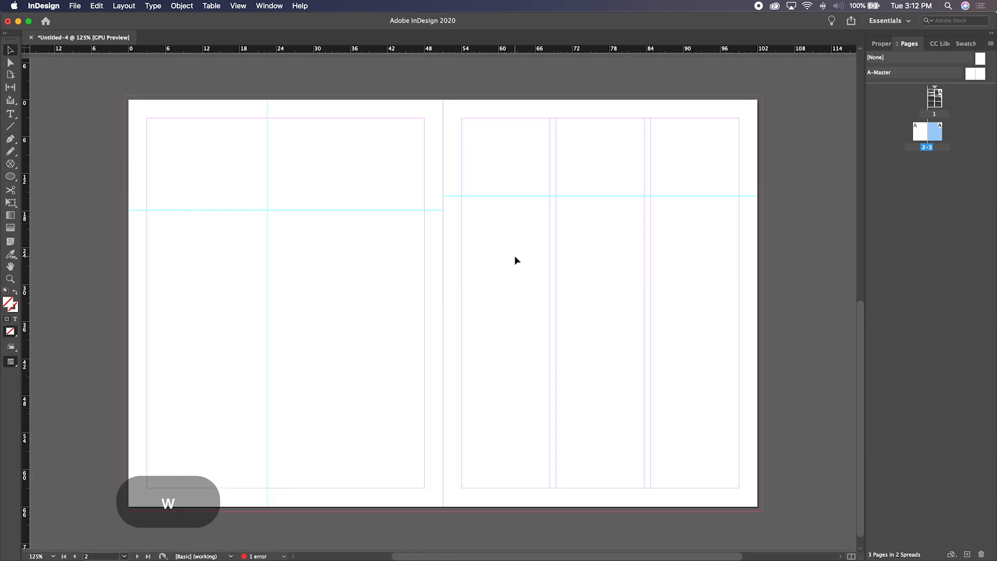
Move page 3's horizontal ruler guide down to about 18p0, in line with the guide on page 2
left_click(486, 198)
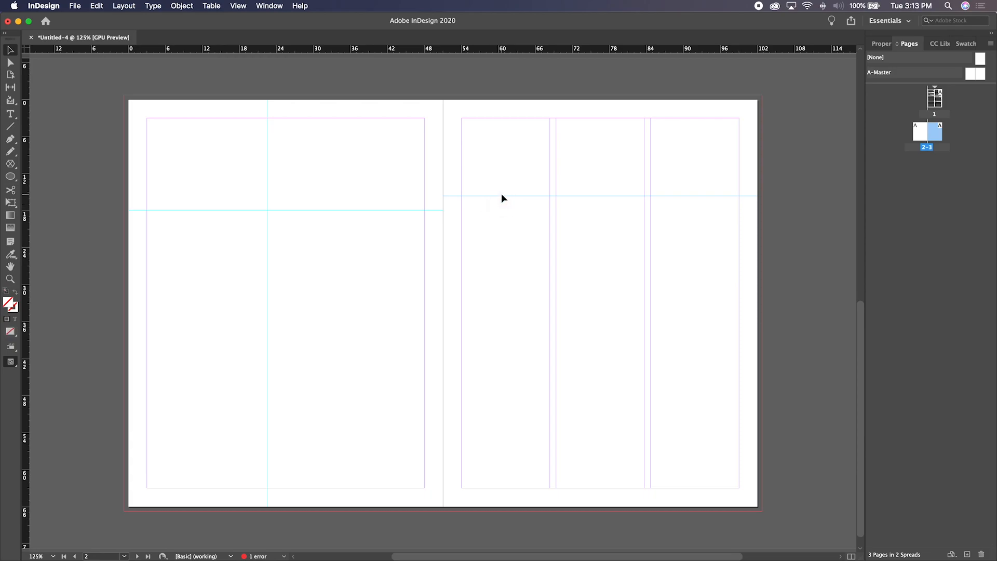
left_click_drag(502, 198, 529, 210)
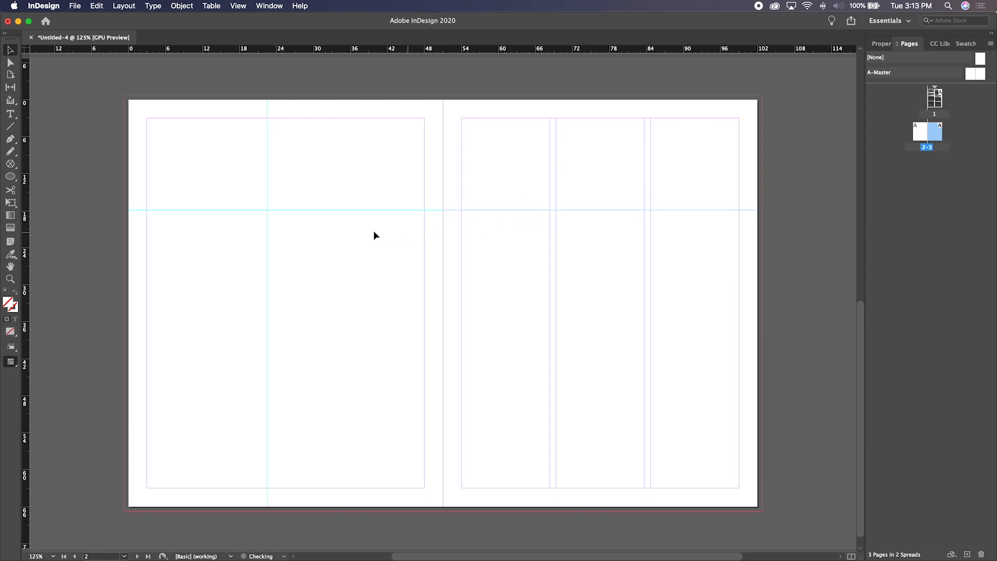
left_click(334, 228)
Move the vertical ruler guide on page 2 to about 7p0 and delete it
left_click_drag(267, 188, 172, 180)
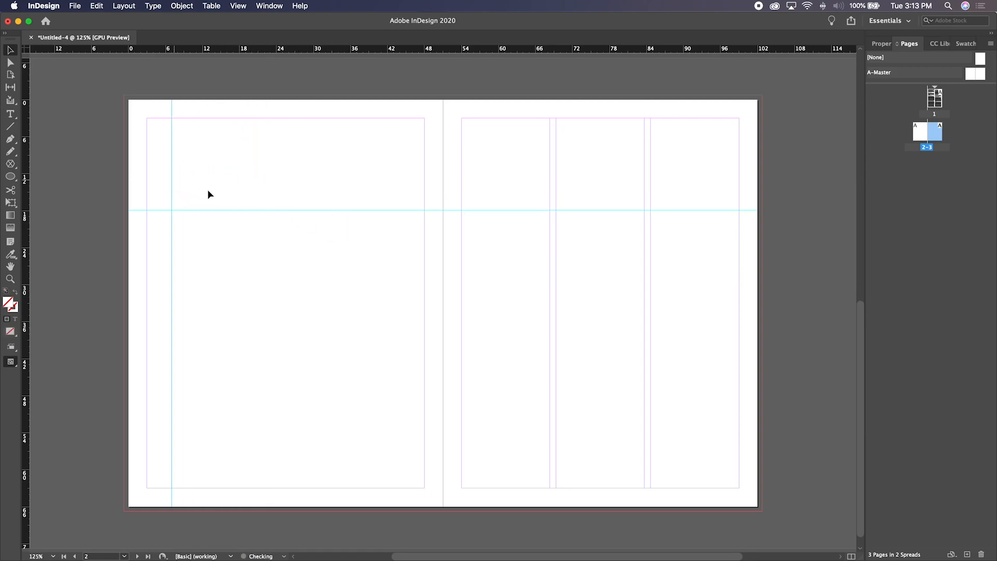
left_click(222, 197)
left_click(171, 185)
key("BackSpace")
Toggle the rulers off and on, and hide and show the guides, using the document properties
left_click(880, 43)
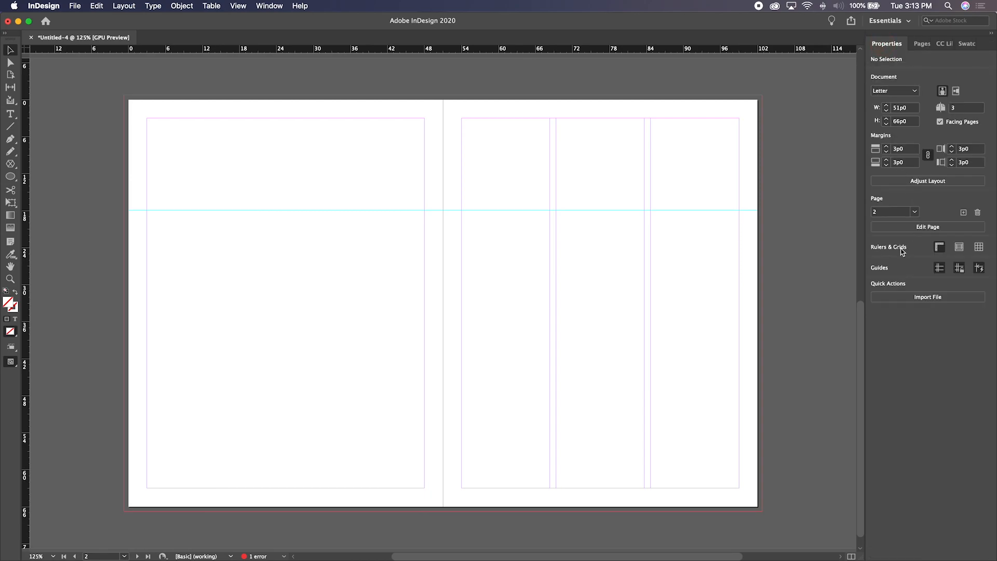
left_click(940, 248)
left_click(940, 248)
left_click(940, 248)
left_click(940, 248)
left_click(940, 268)
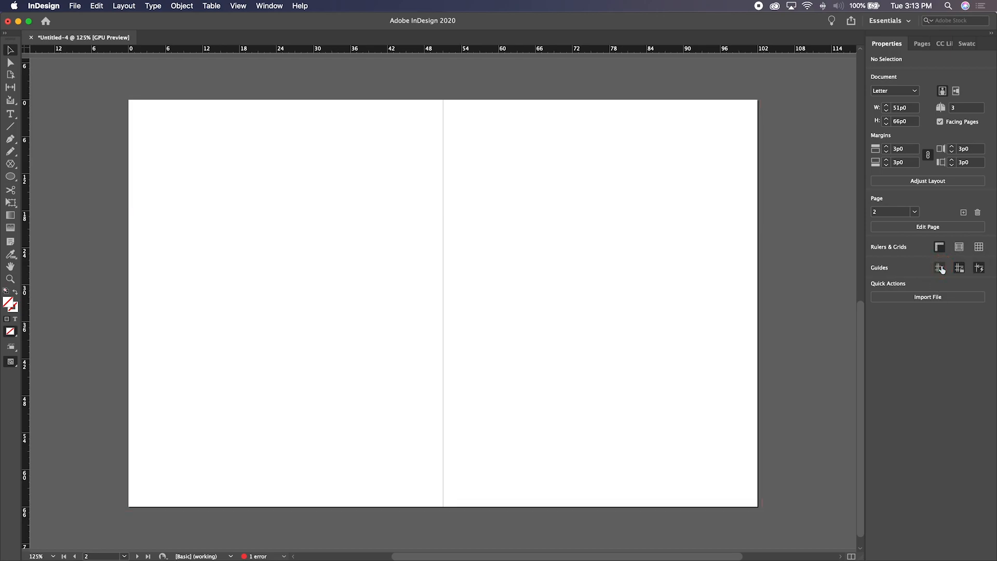
left_click(941, 269)
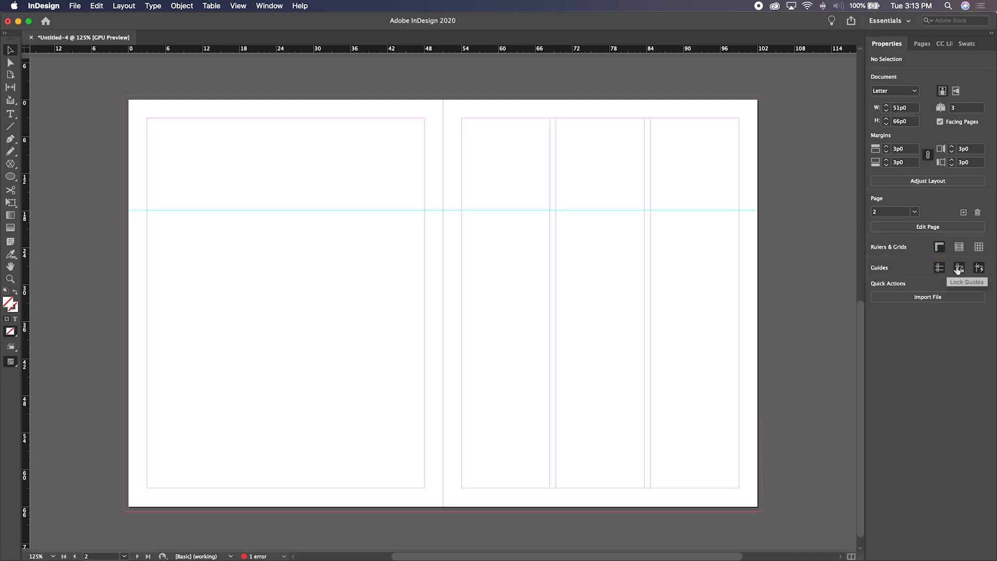
Lock the guides, try to grab page 3's horizontal guide, and unlock the guides again
left_click(959, 268)
left_click(552, 221)
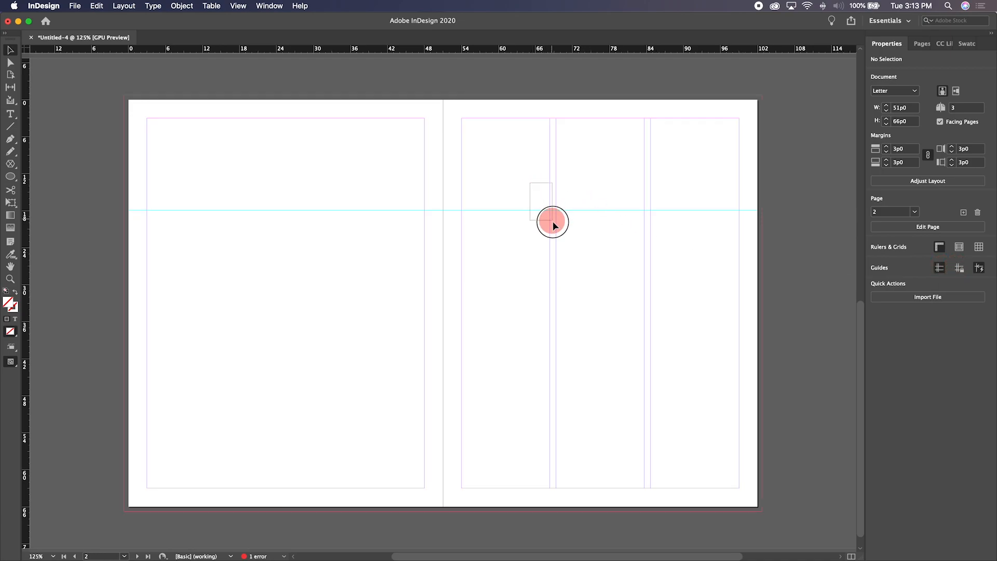
left_click(977, 270)
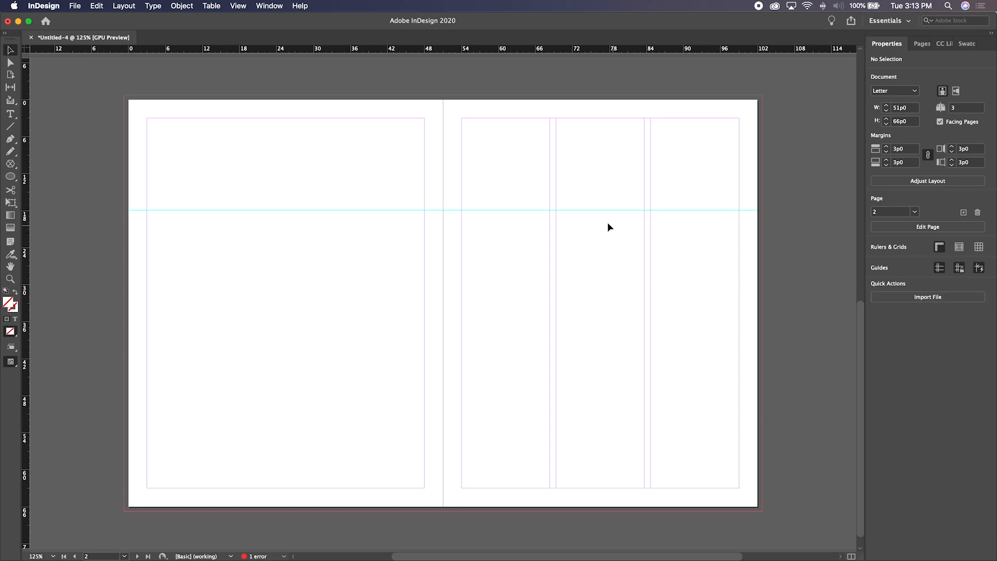
Move page 3's horizontal ruler guide up to about 14p5 and deselect it
left_click_drag(594, 211, 591, 189)
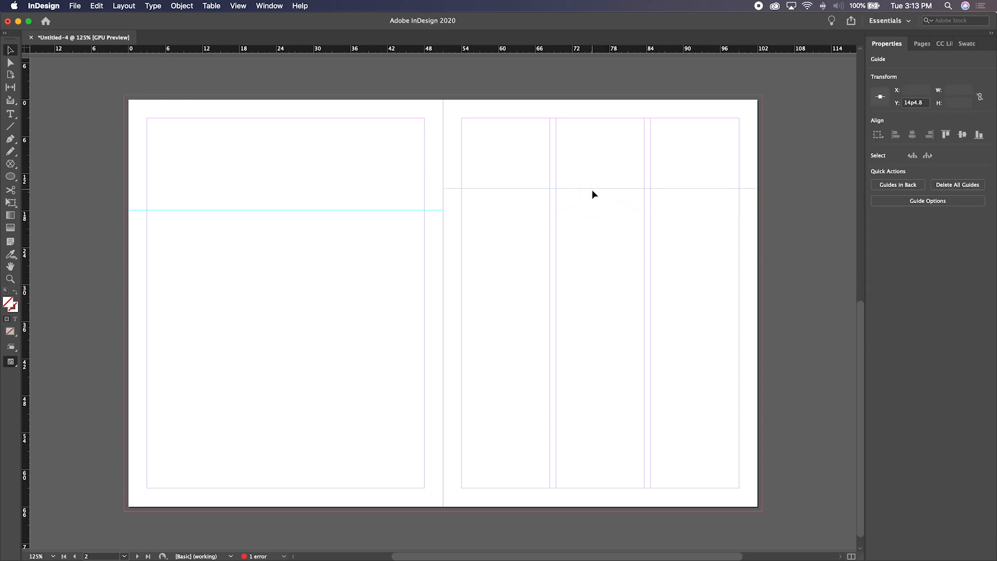
left_click(370, 138)
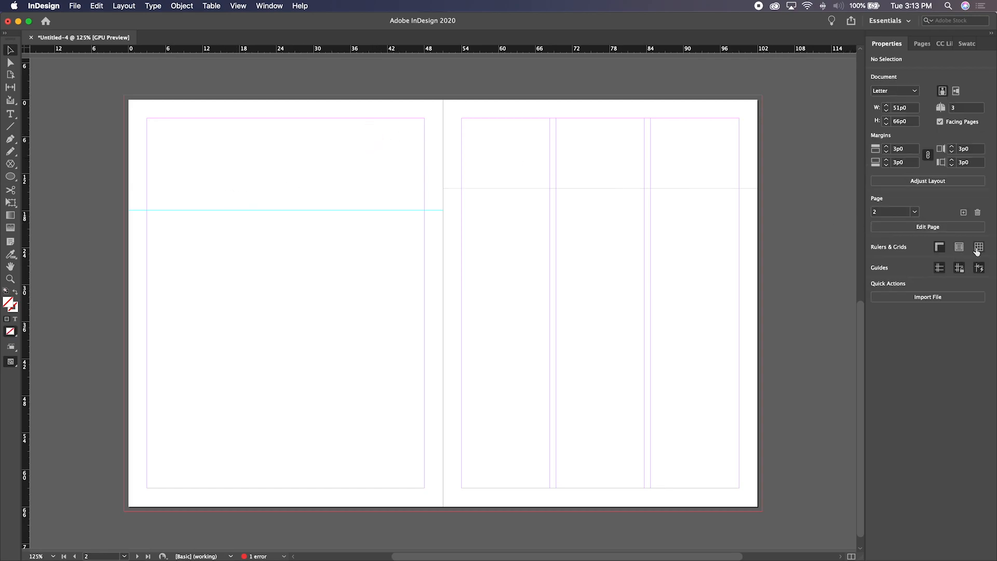
Preview the document grid and the baseline grid on the spread, hiding each one again
left_click(979, 248)
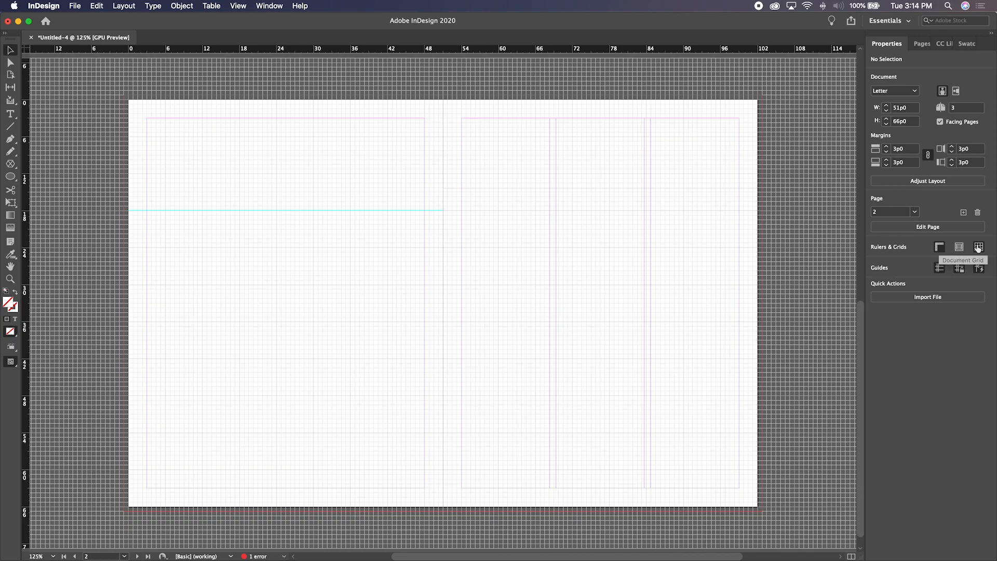
left_click(978, 248)
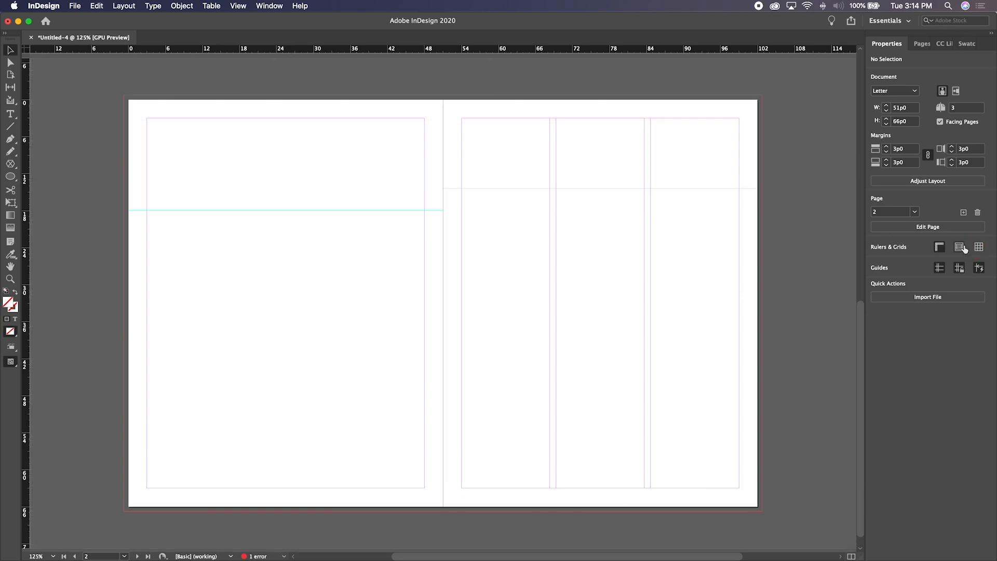
left_click(959, 248)
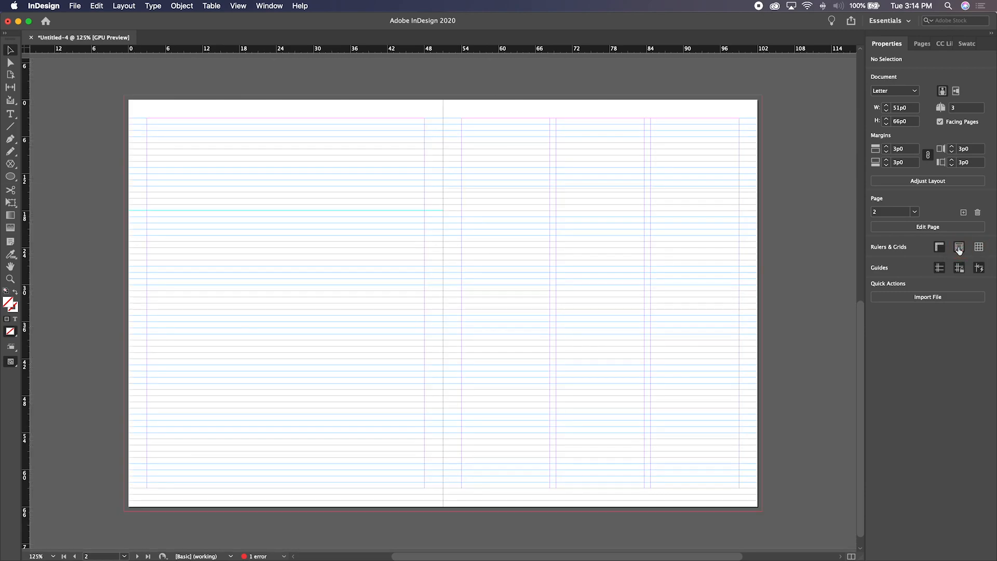
left_click(960, 247)
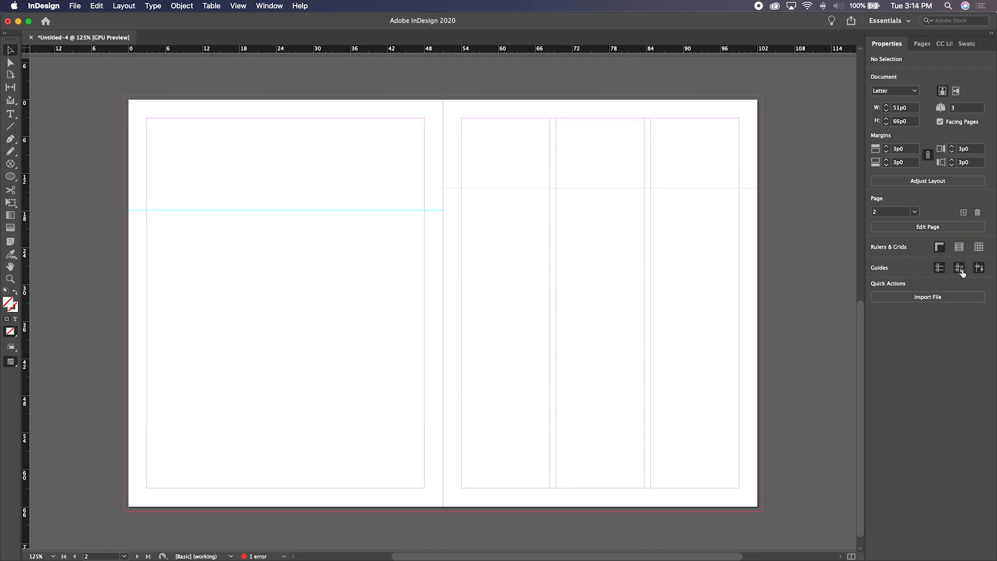
Show the baseline grid and set its color to Gray in the Grids preferences
left_click(959, 248)
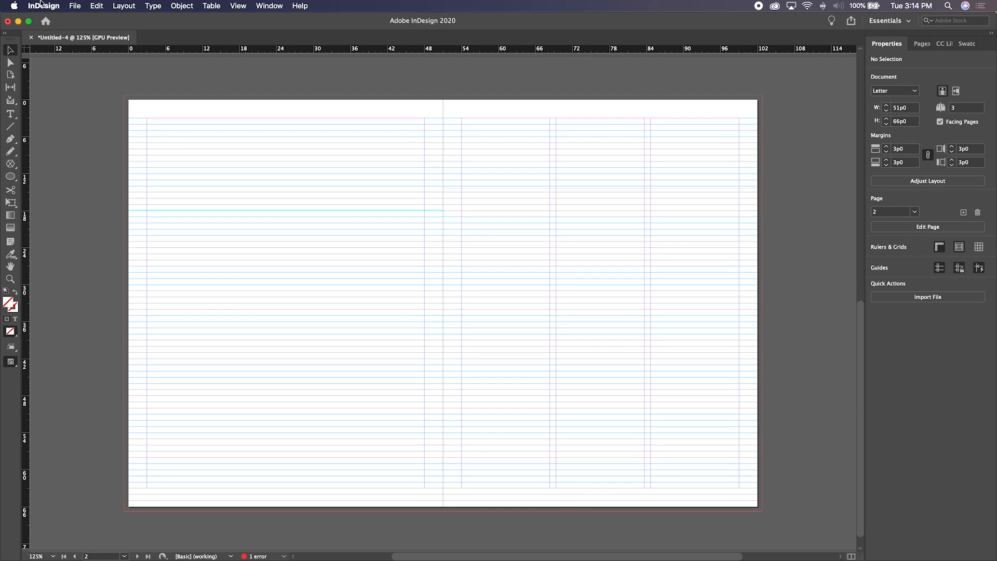
left_click(41, 6)
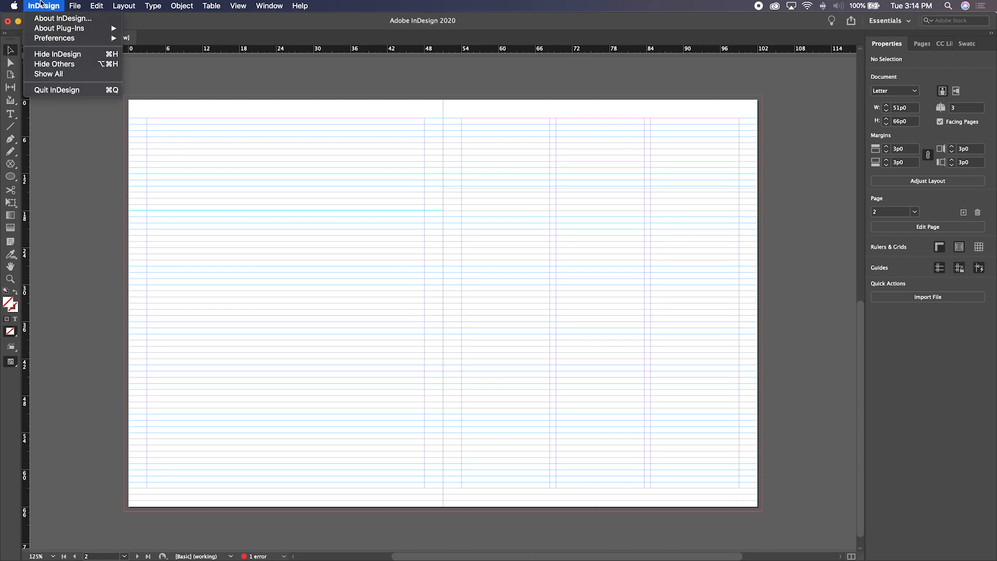
mouse_move(52, 41)
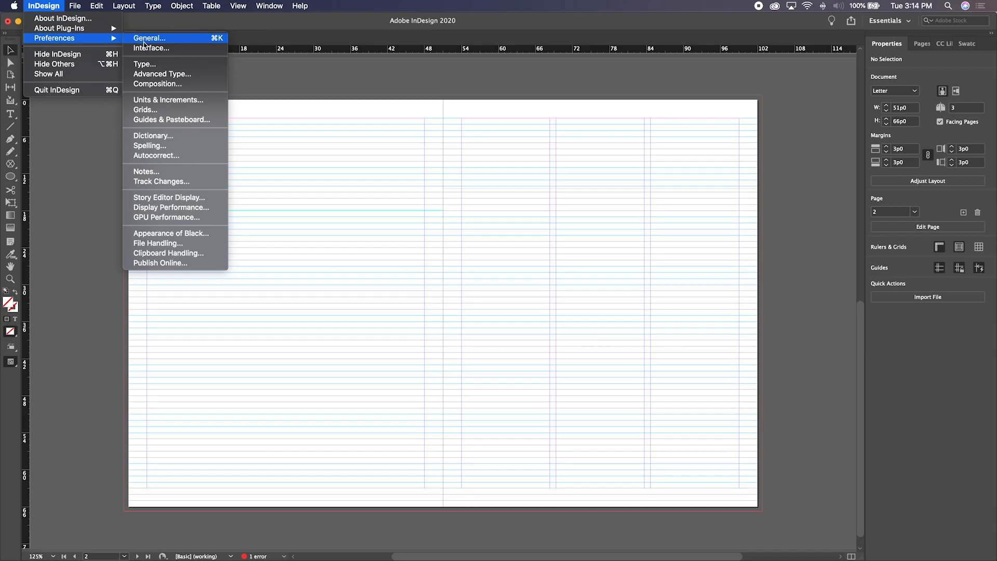
left_click(150, 111)
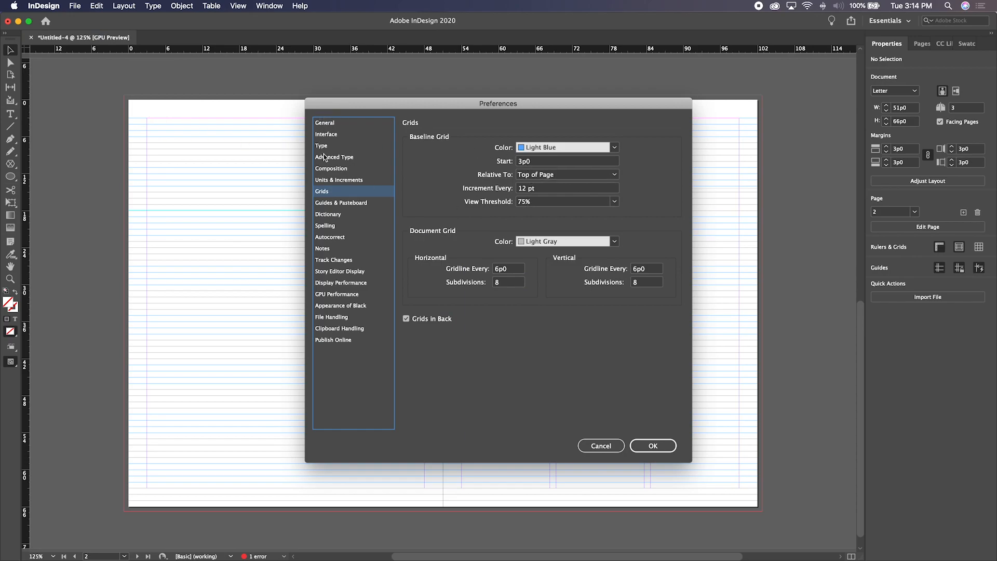
left_click_drag(355, 106, 132, 120)
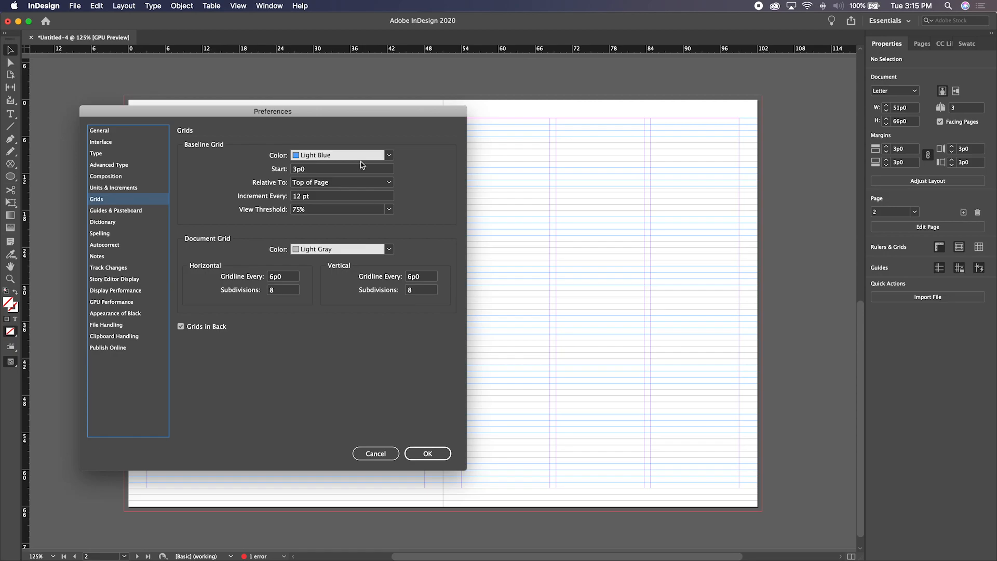
left_click(390, 158)
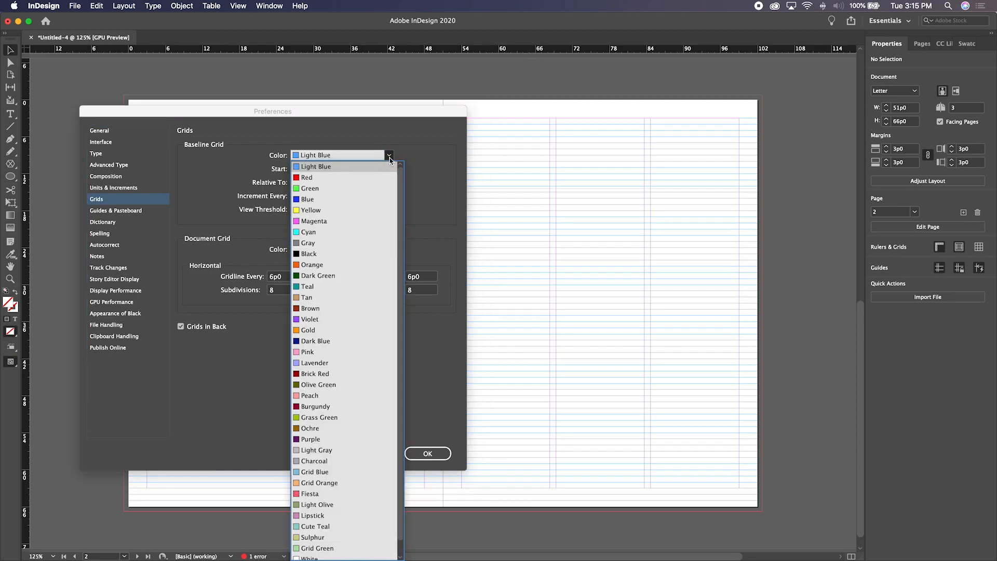
left_click(319, 243)
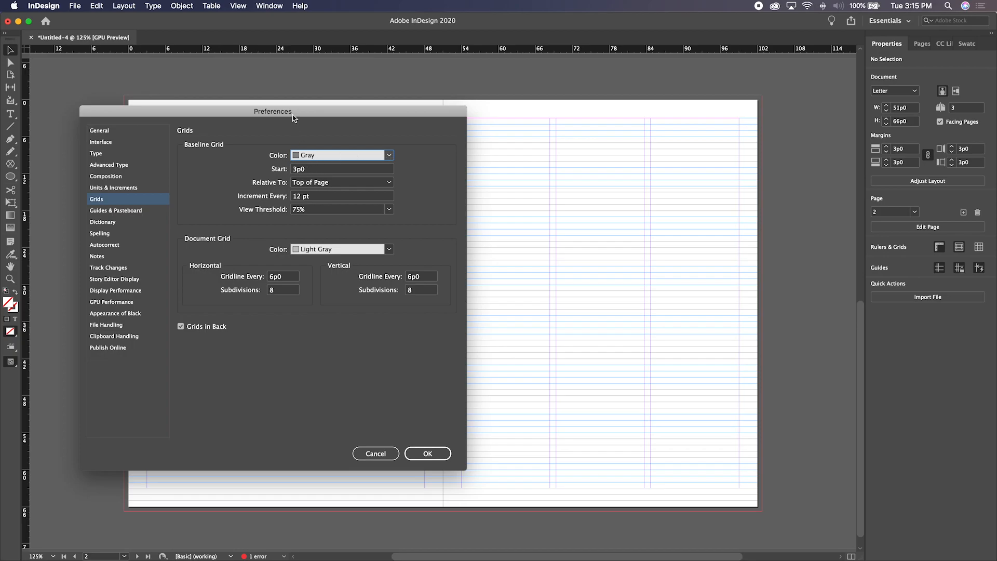
Set the baseline grid to start at 0p0 relative to the Top Margin and apply the preferences
left_click_drag(294, 116, 325, 190)
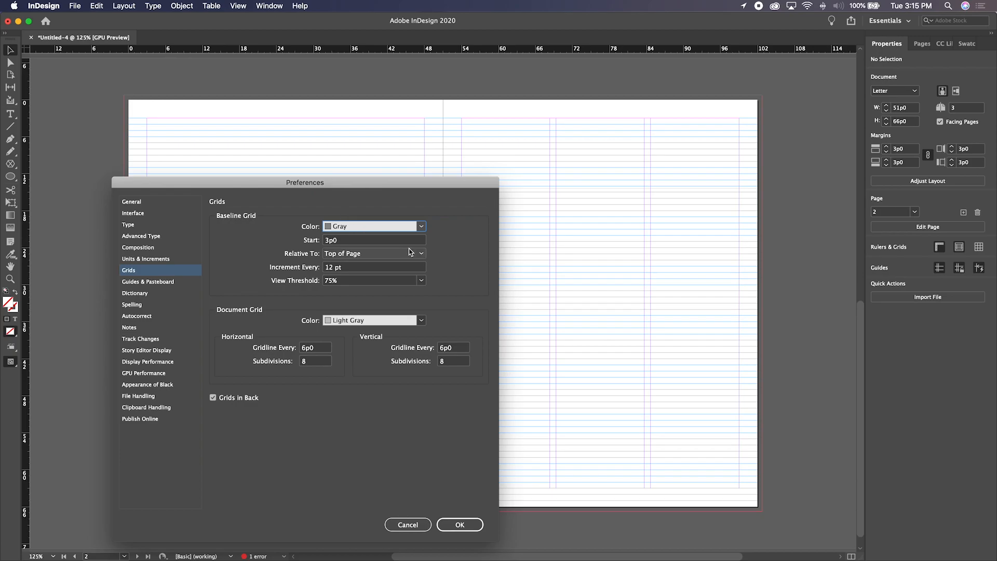
double_click(347, 242)
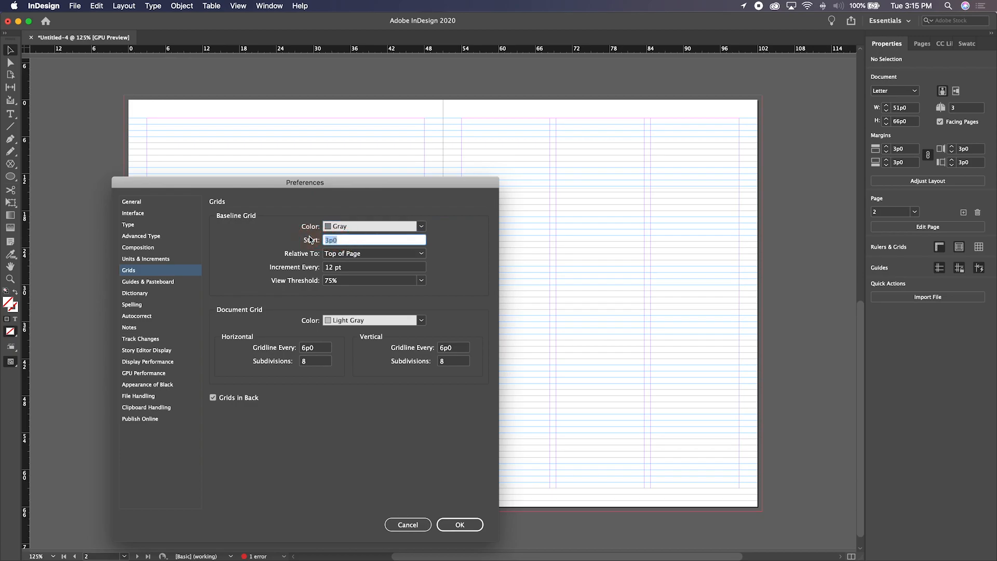
type("0")
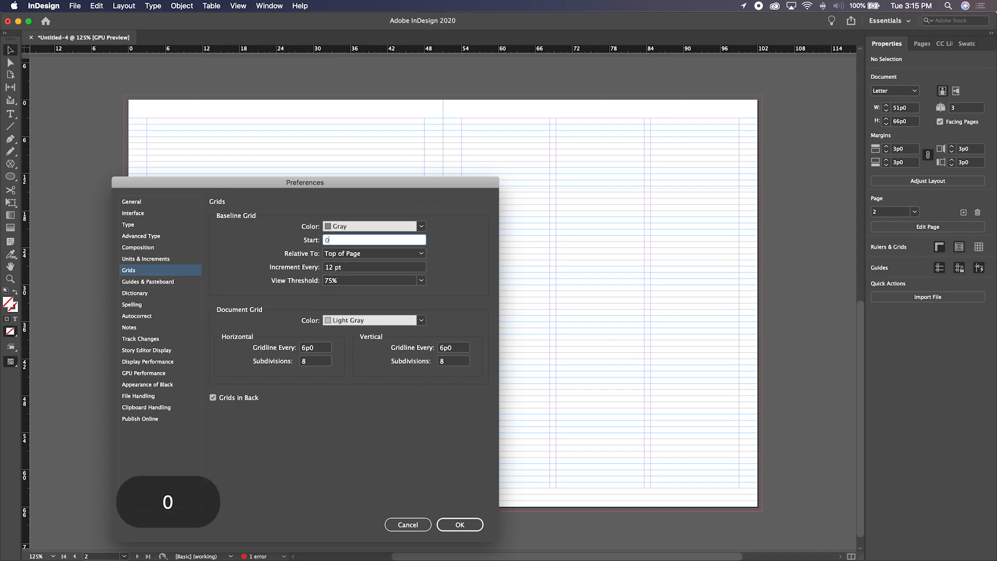
left_click(359, 254)
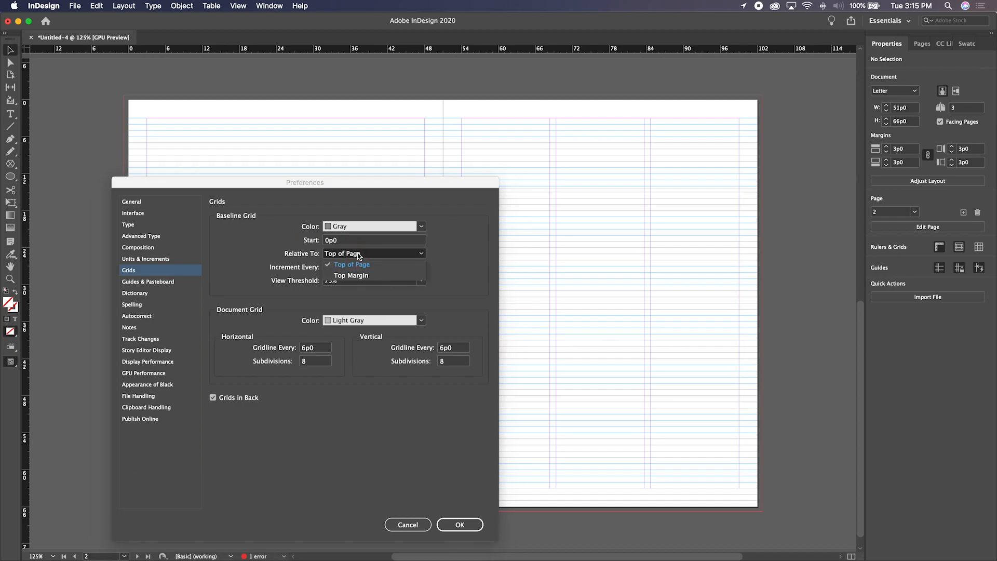
left_click(341, 277)
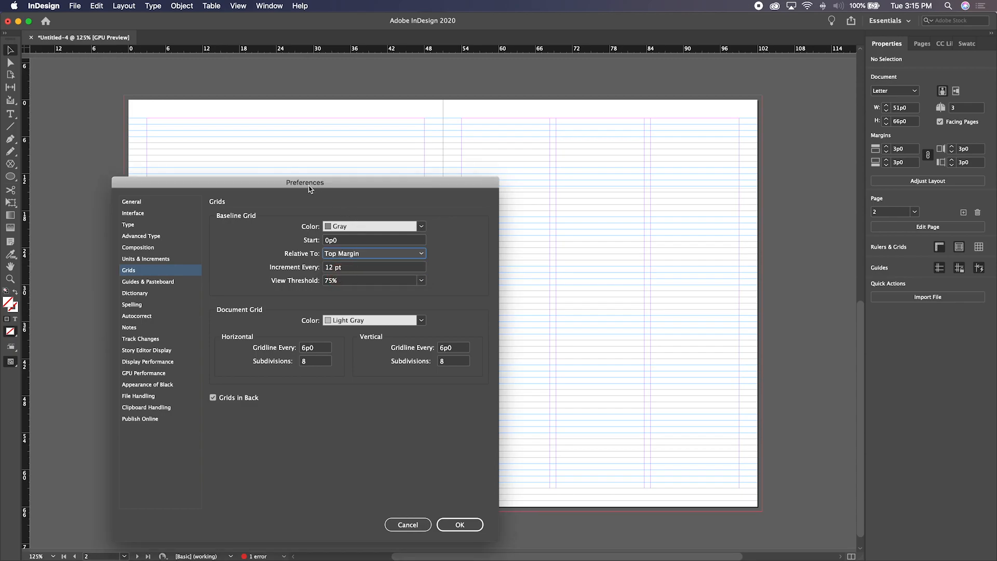
left_click_drag(309, 188, 438, 183)
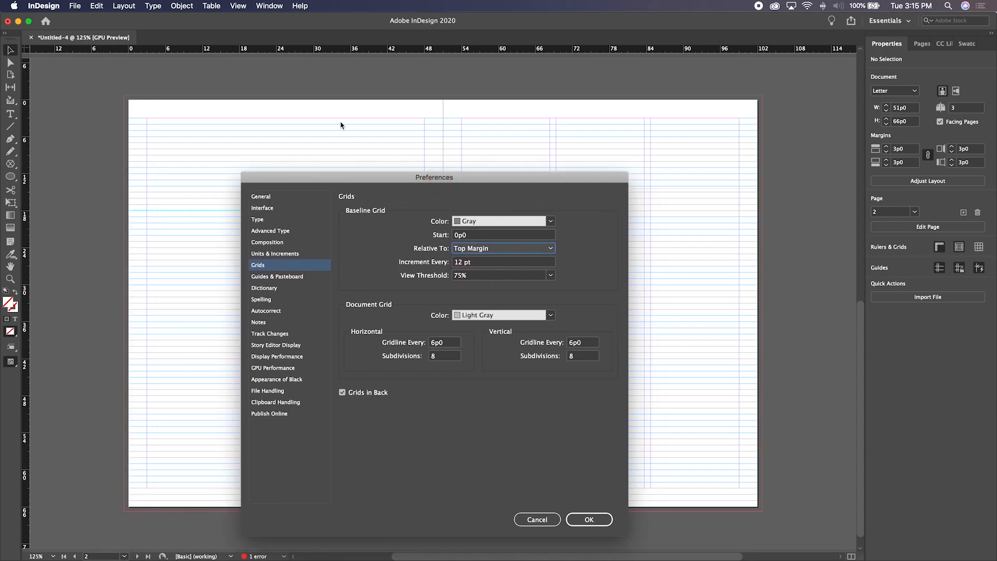
left_click(587, 522)
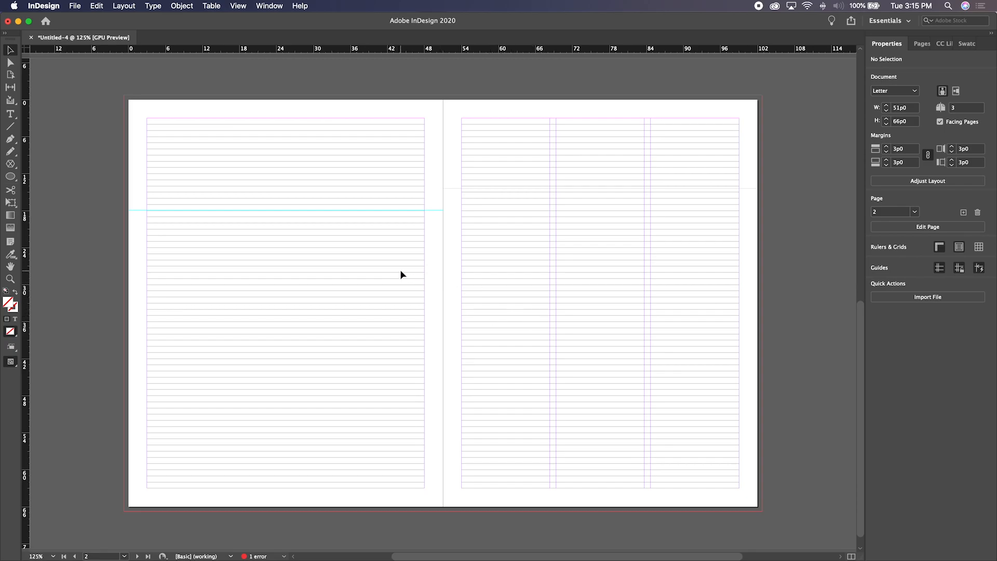
Reopen the Grids preferences and set the baseline grid color to Light Blue
key("super+k")
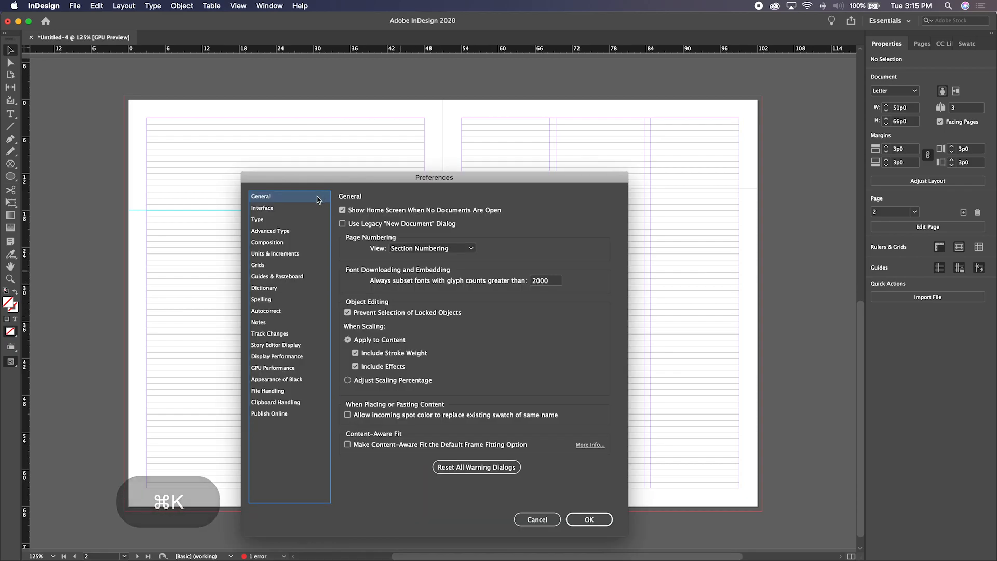
left_click(264, 266)
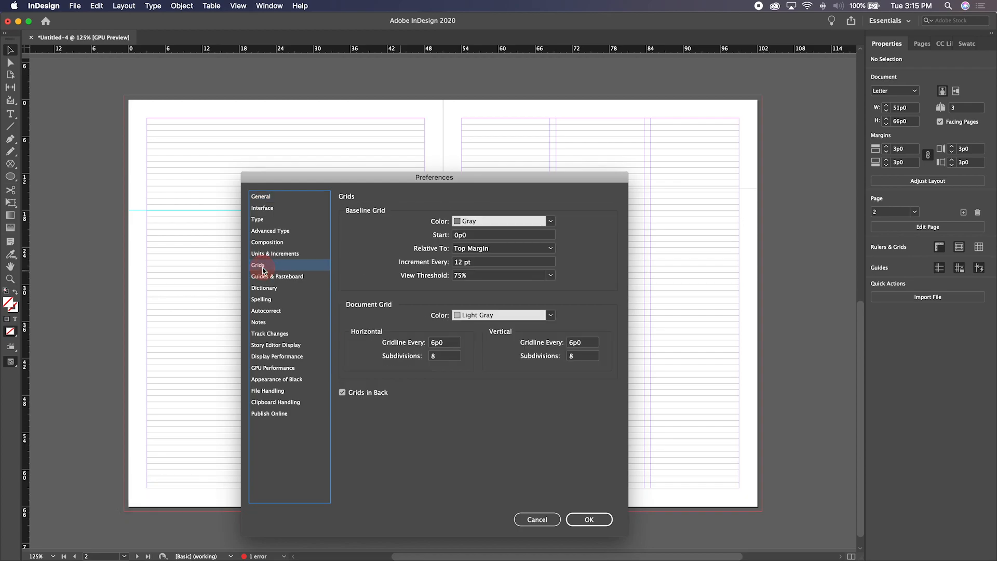
left_click(477, 217)
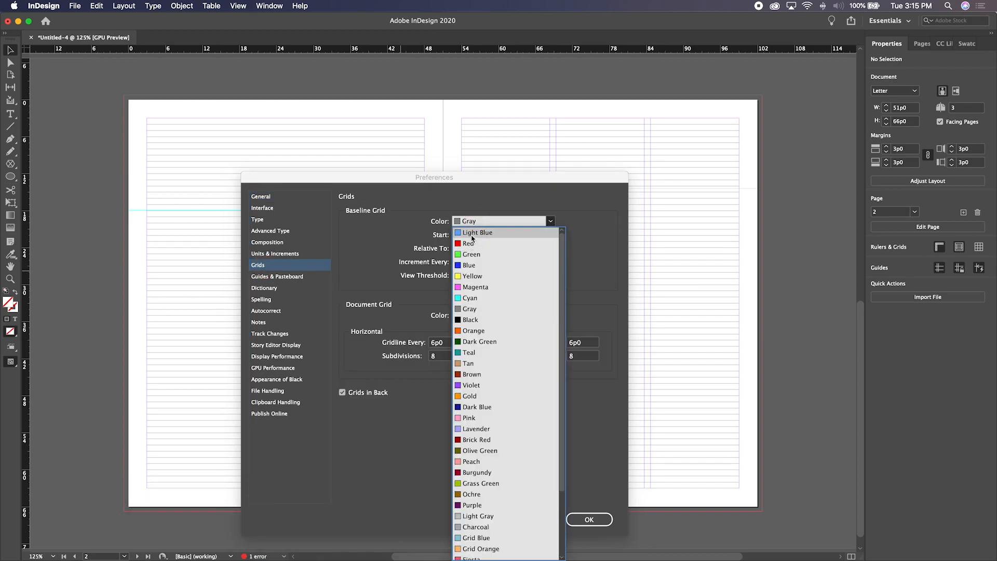
left_click(475, 229)
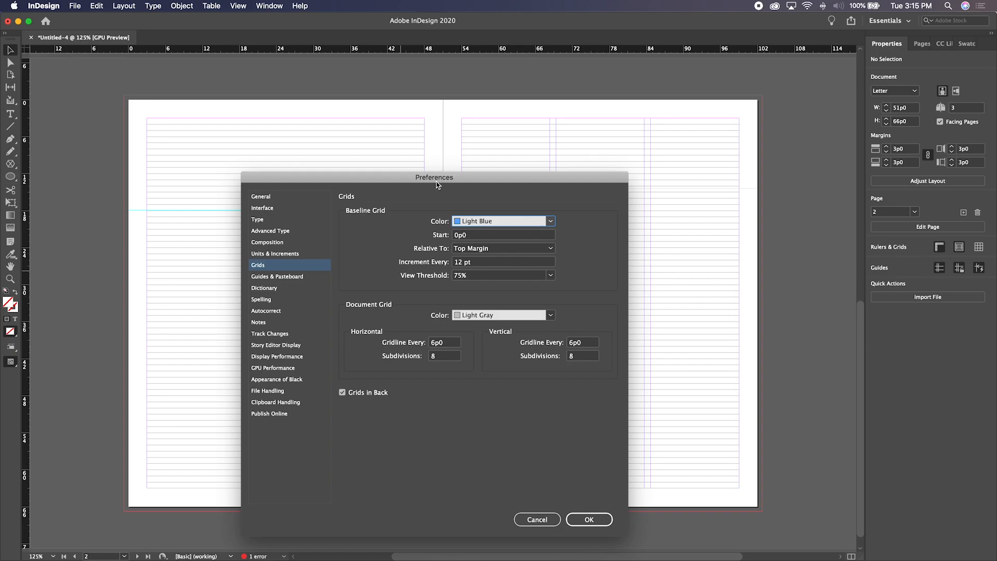
left_click_drag(434, 182, 601, 142)
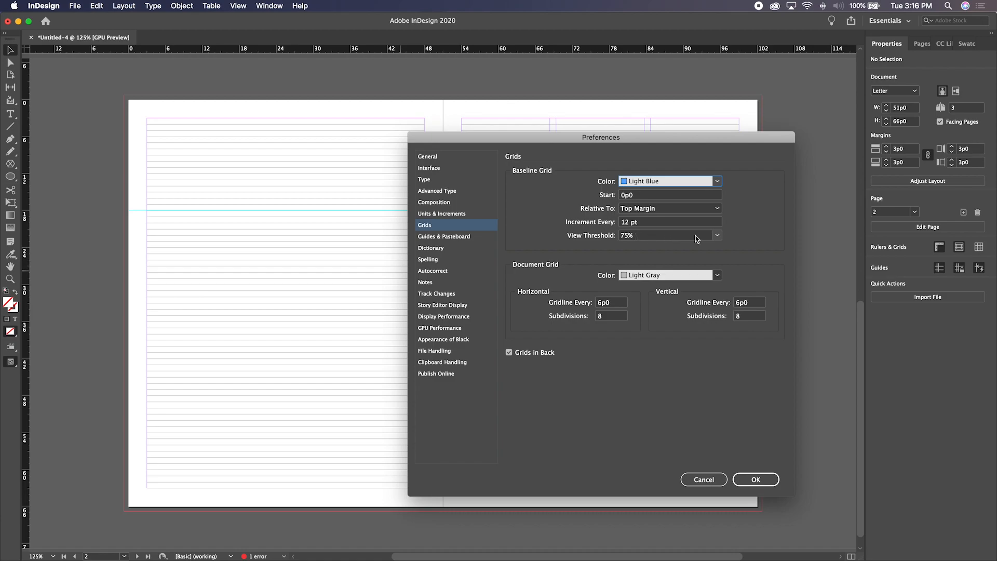
Set the baseline grid's view threshold to 45%, turn off Grids in Back, and apply the preferences
left_click_drag(665, 236, 603, 235)
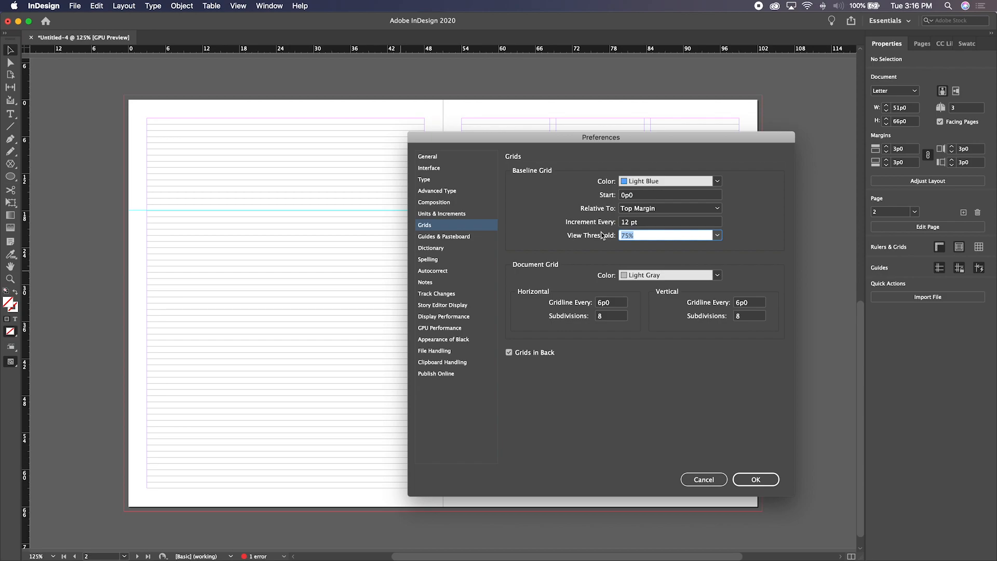
type("45")
left_click(717, 237)
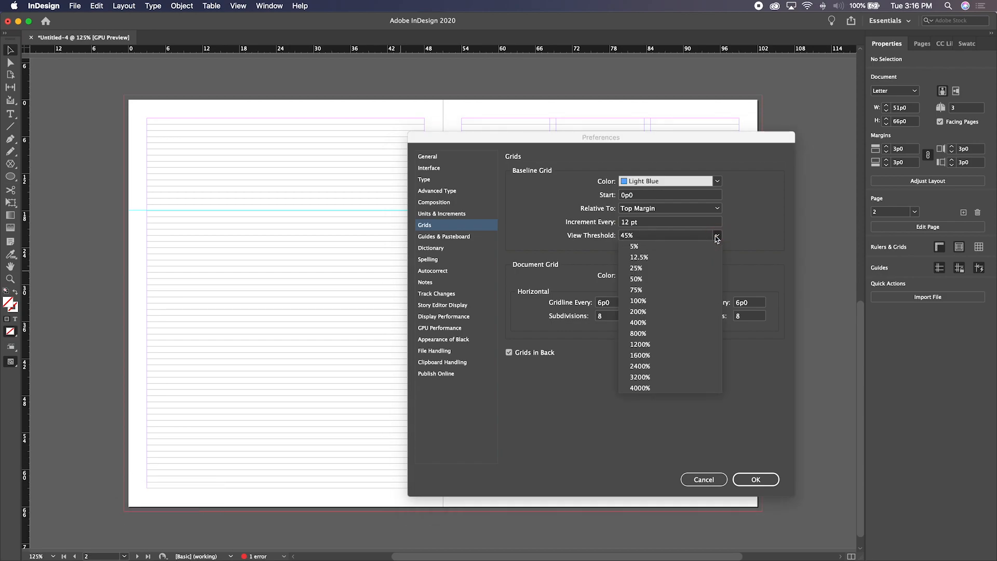
left_click(717, 237)
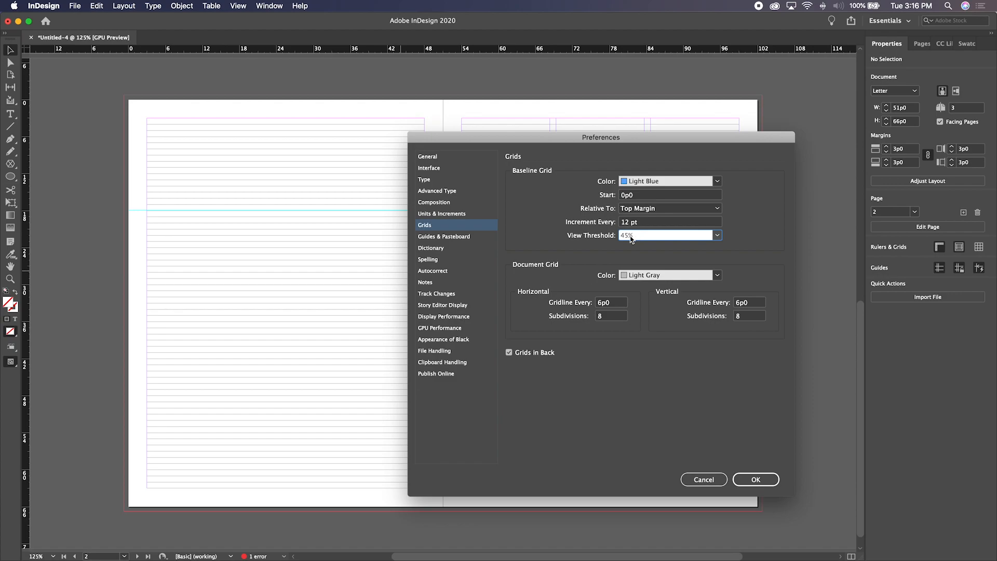
left_click(508, 354)
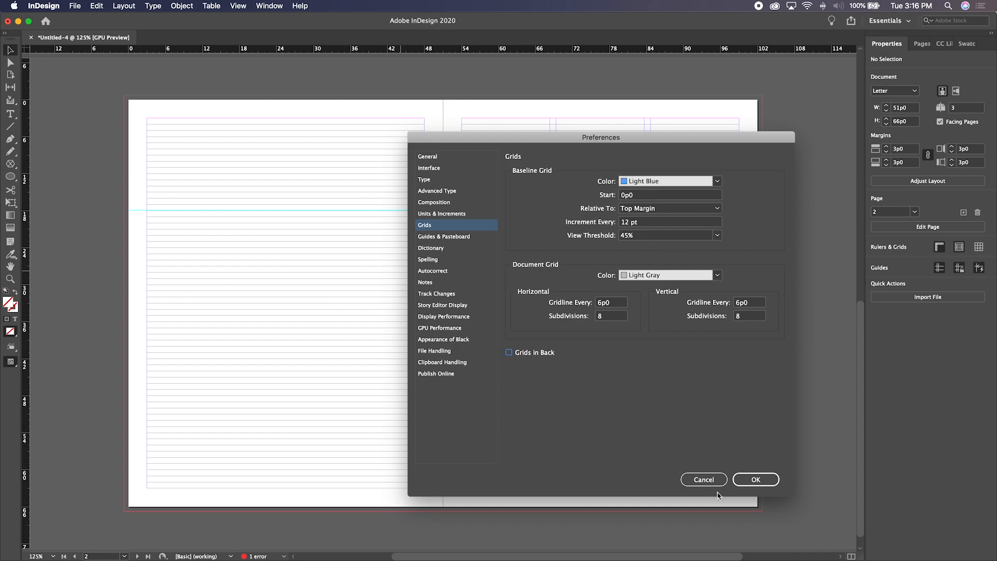
left_click(756, 479)
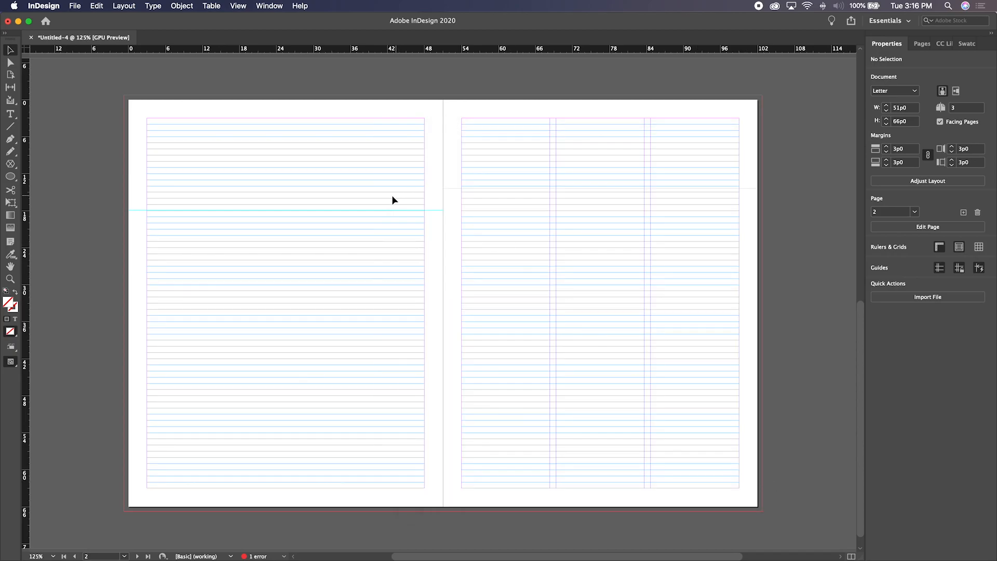
Select all the threaded placeholder text on page 1 and set its leading to 10 pt
scroll(370, 193, "up", 10)
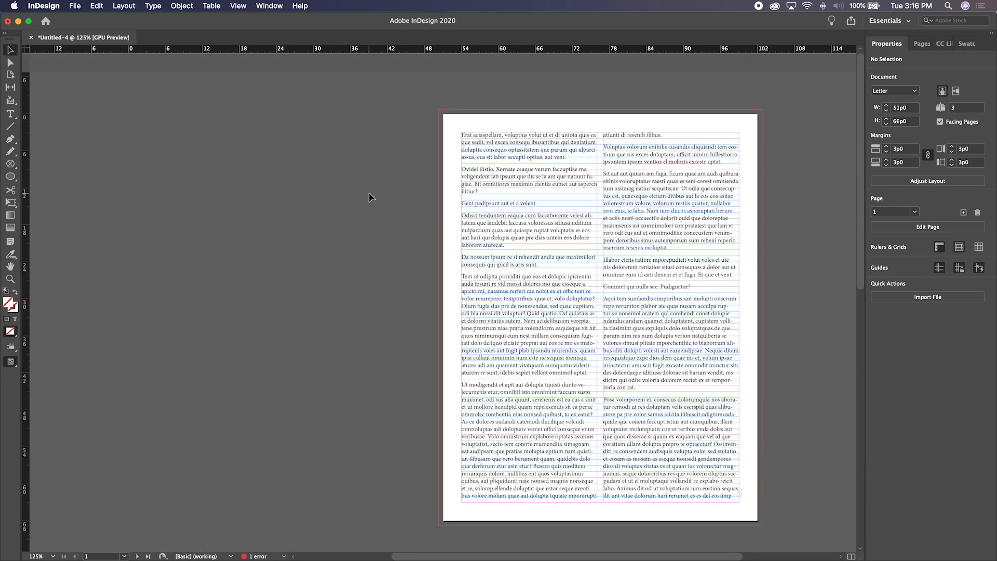
scroll(369, 193, "right", 2)
scroll(370, 196, "right", 4)
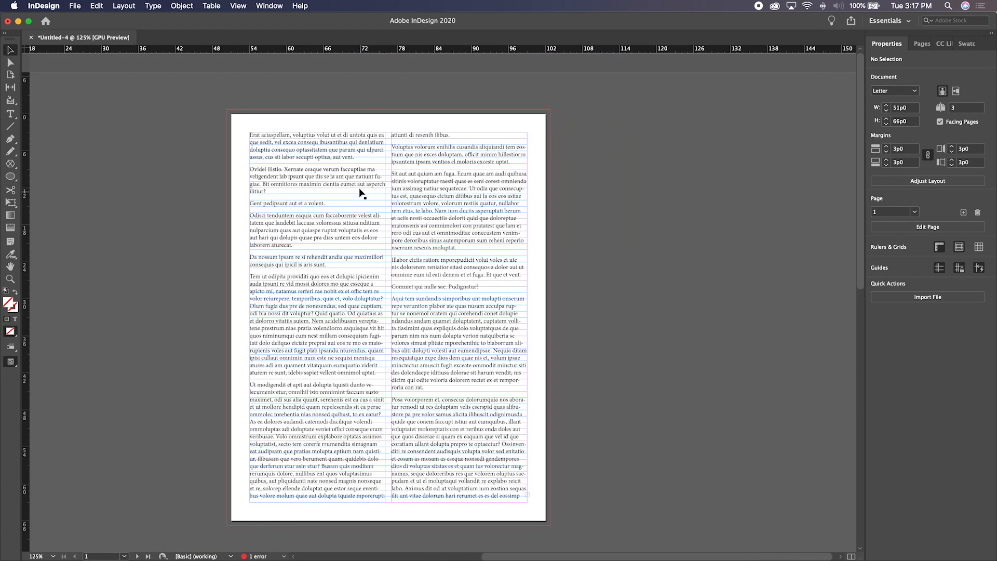
triple_click(284, 152)
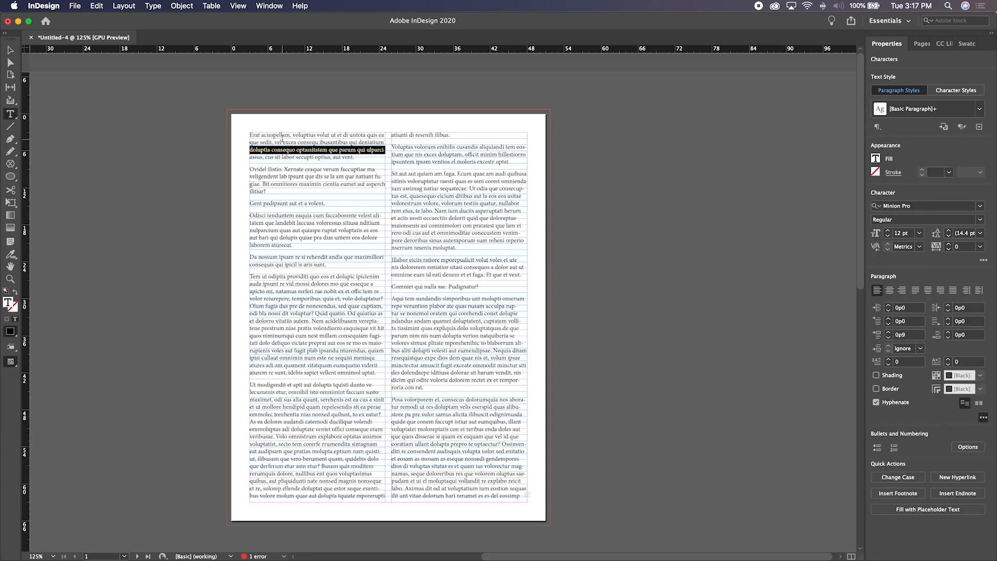
key("super+a")
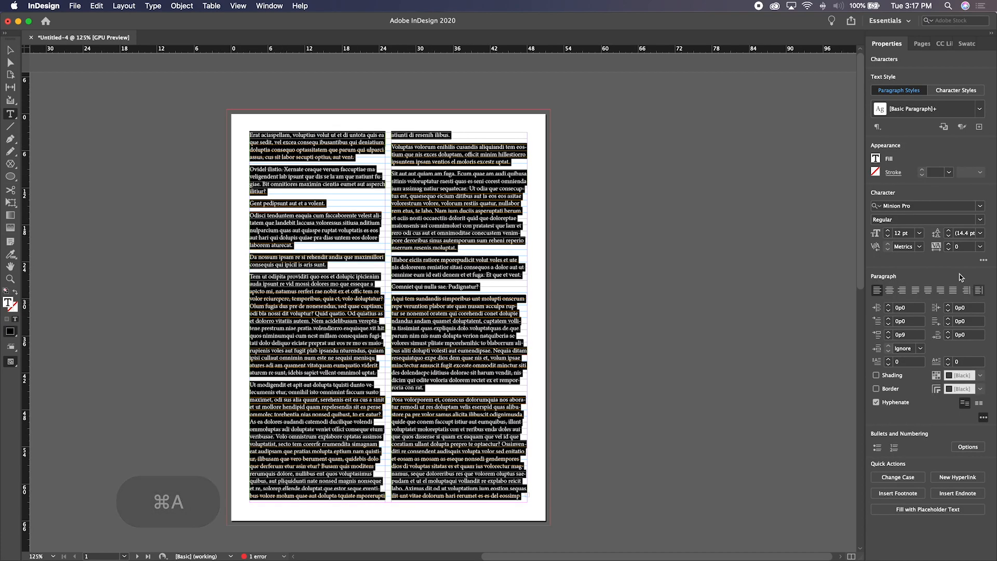
left_click(949, 232)
left_click(950, 237)
left_click(950, 237)
left_click(950, 236)
left_click(950, 237)
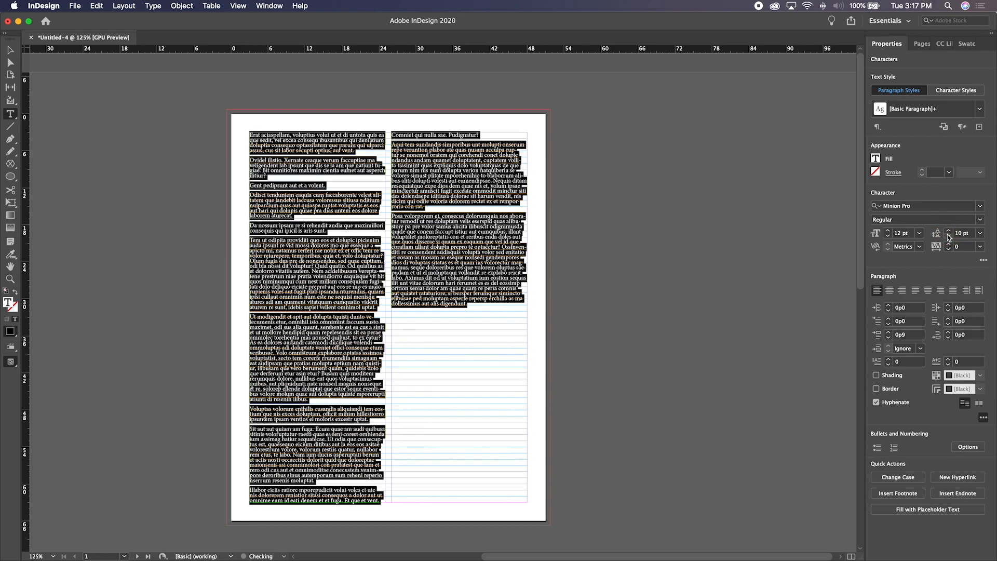
Set the font size of the selected page 1 text to 9 pt
left_click(888, 236)
left_click(889, 237)
left_click(889, 236)
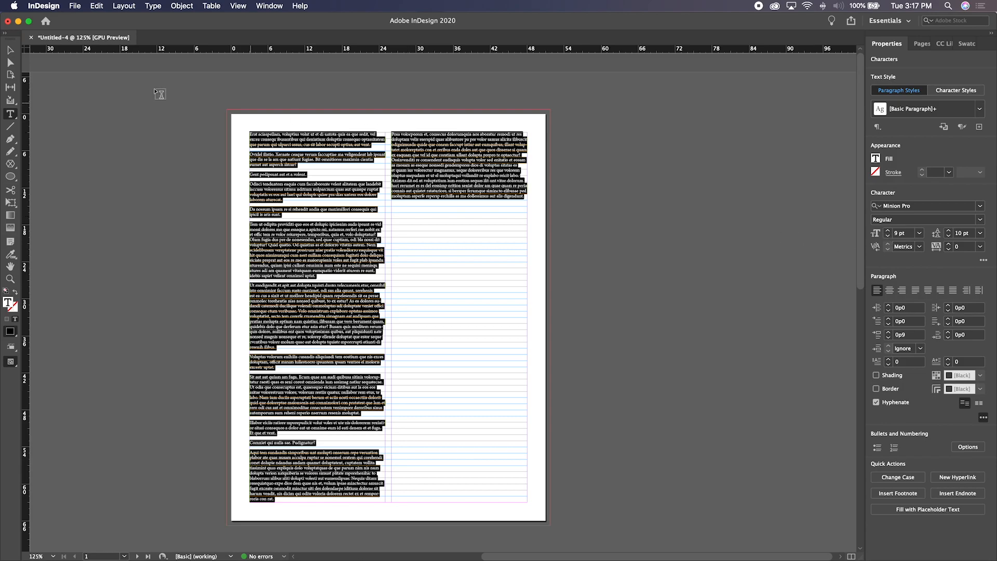
Deselect the text and preview page 1 without guides and grid, returning to the normal view
left_click(10, 50)
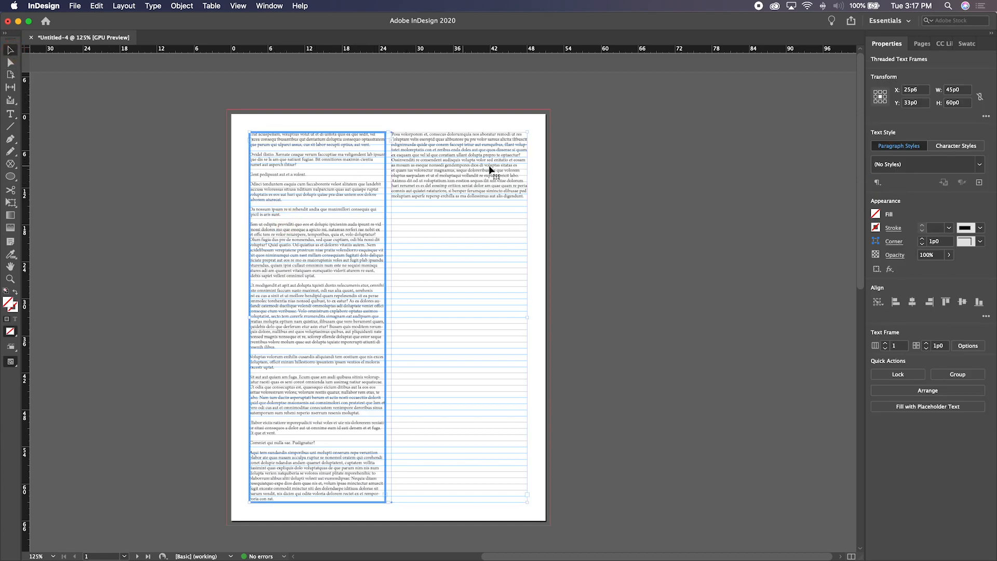
left_click(205, 162)
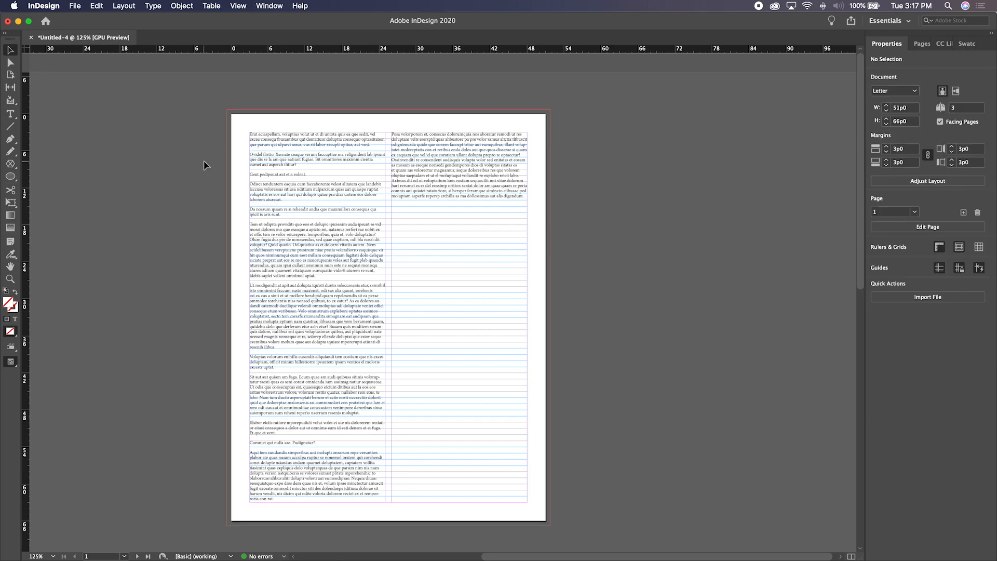
key("w")
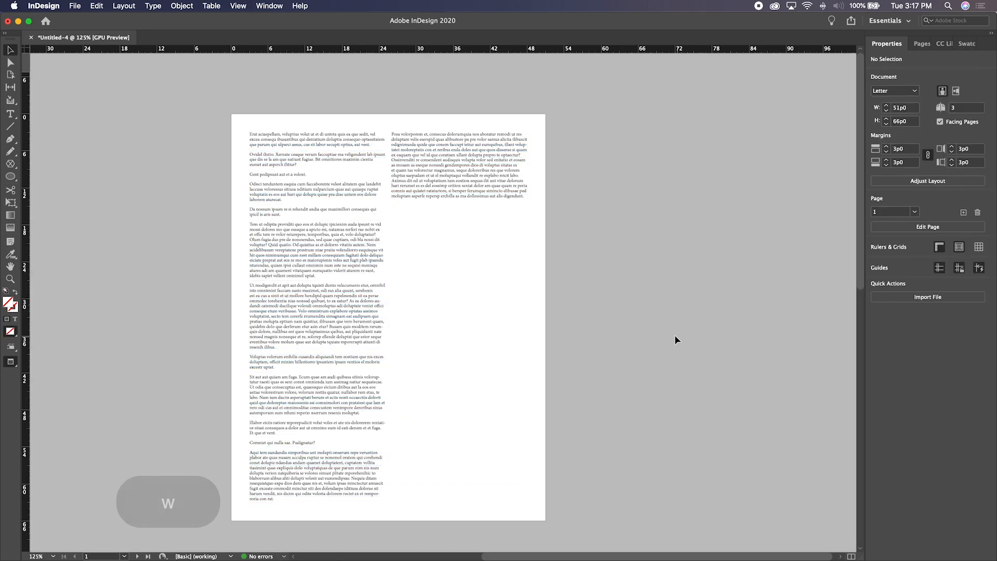
key("w")
Select several paragraphs in the first column, show the floating Paragraph settings, and place them on the pasteboard beside the page
left_click(485, 278)
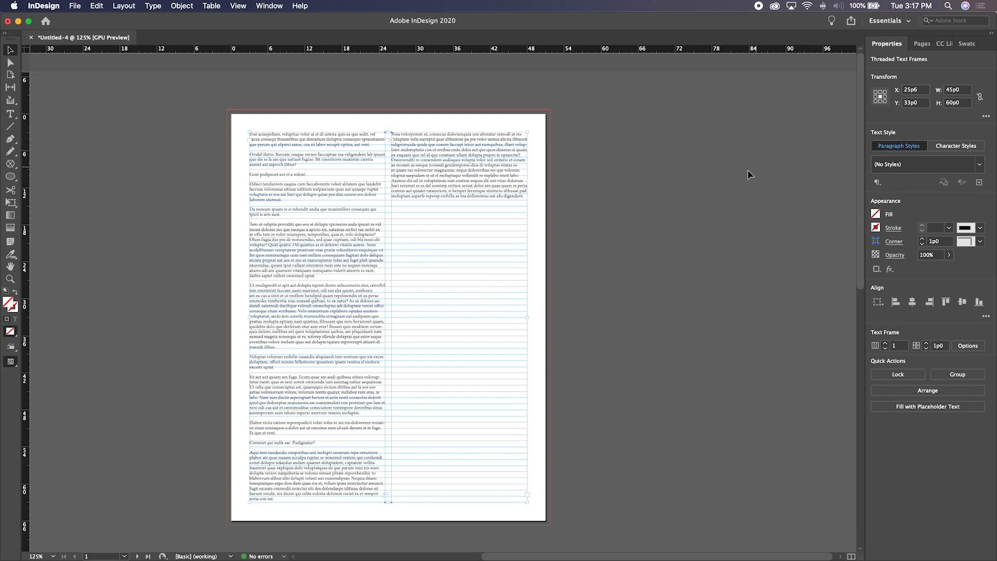
key("t")
left_click_drag(319, 154, 350, 244)
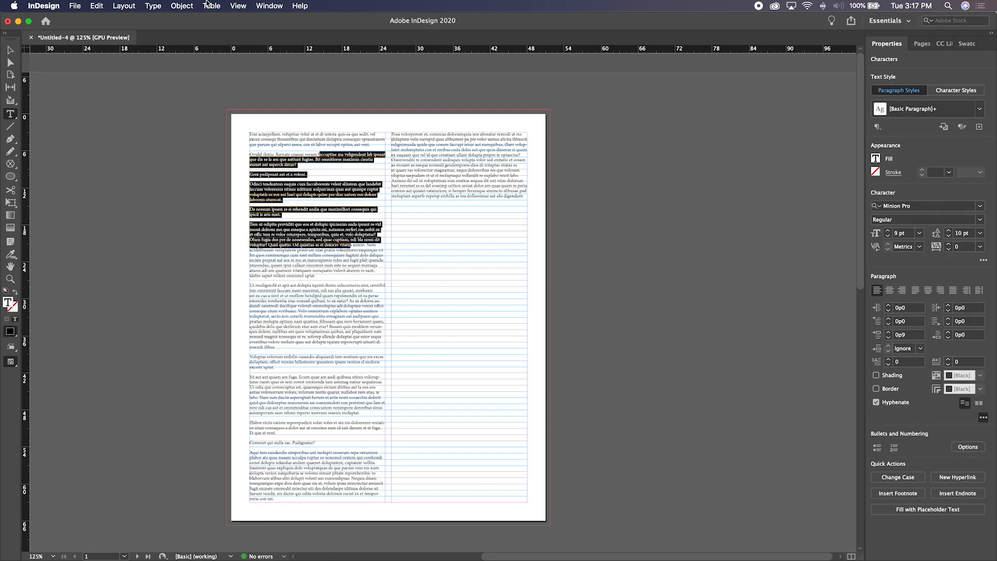
left_click(258, 7)
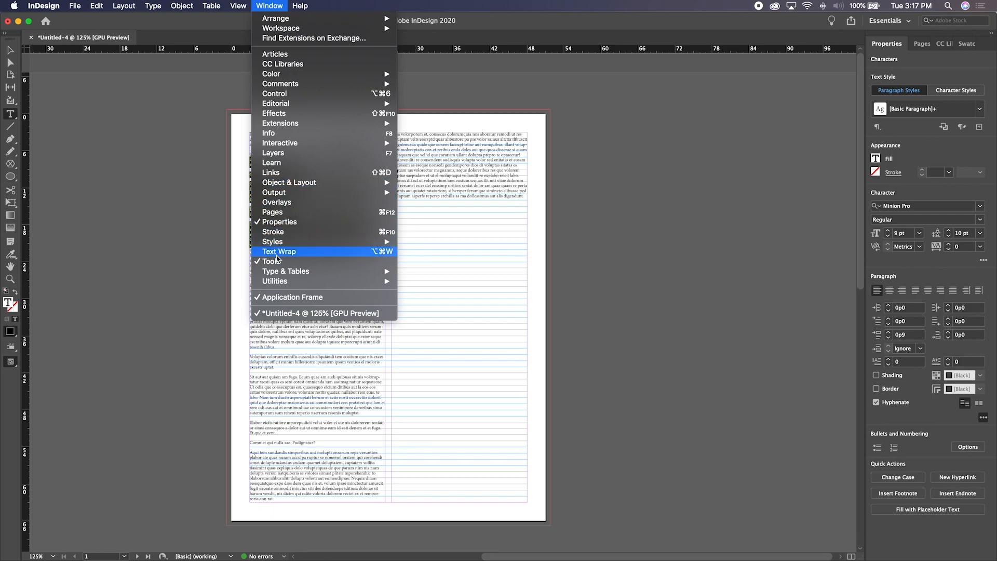
mouse_move(277, 273)
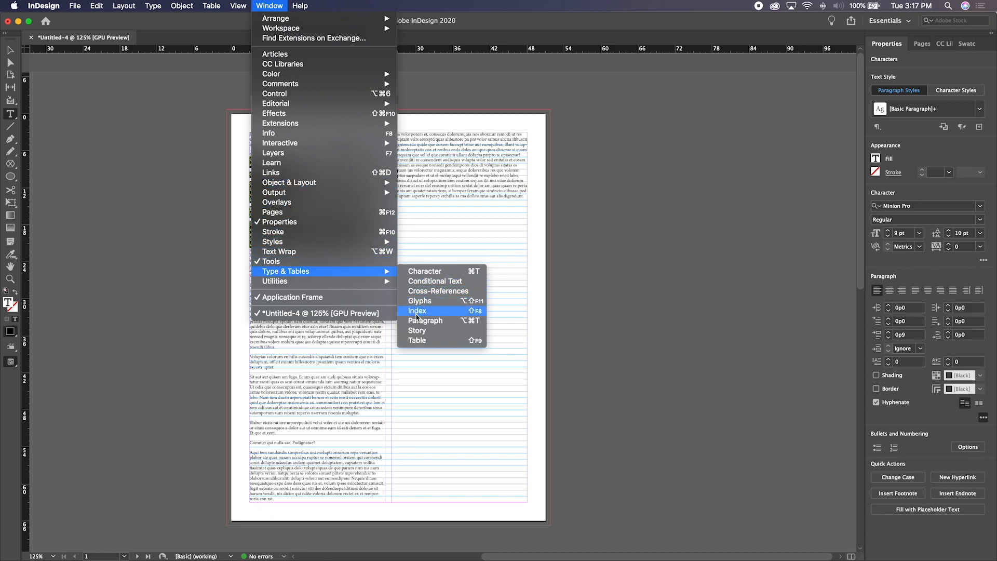
left_click(450, 323)
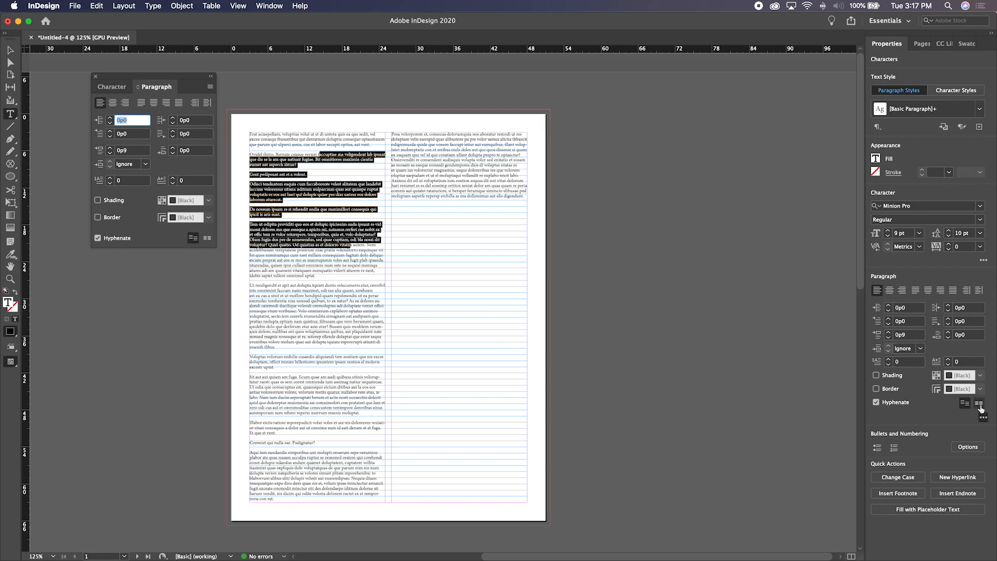
left_click_drag(147, 75, 692, 104)
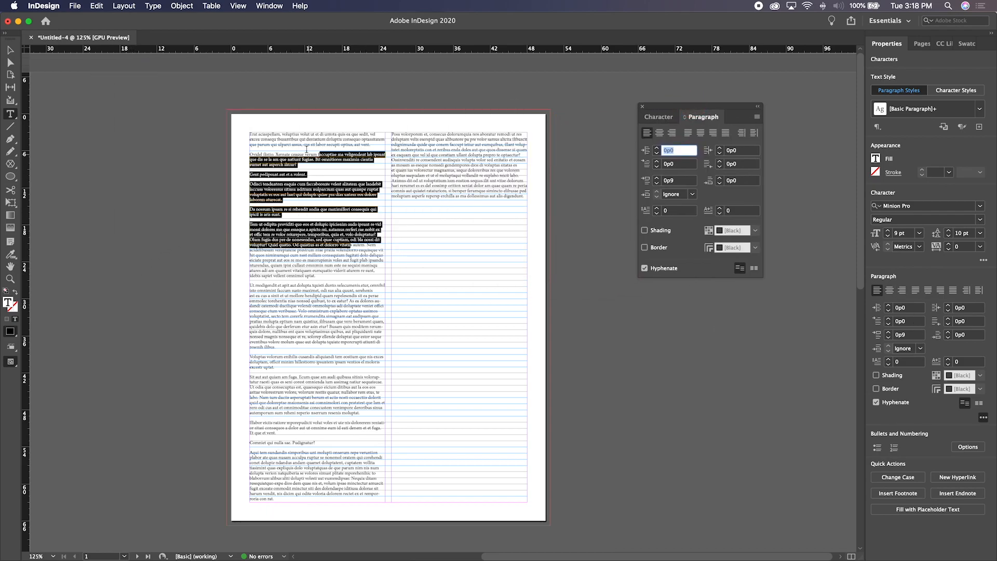
Align the text in both columns to the baseline grid, deselect it, and preview the page without guides
left_click_drag(265, 134, 597, 332)
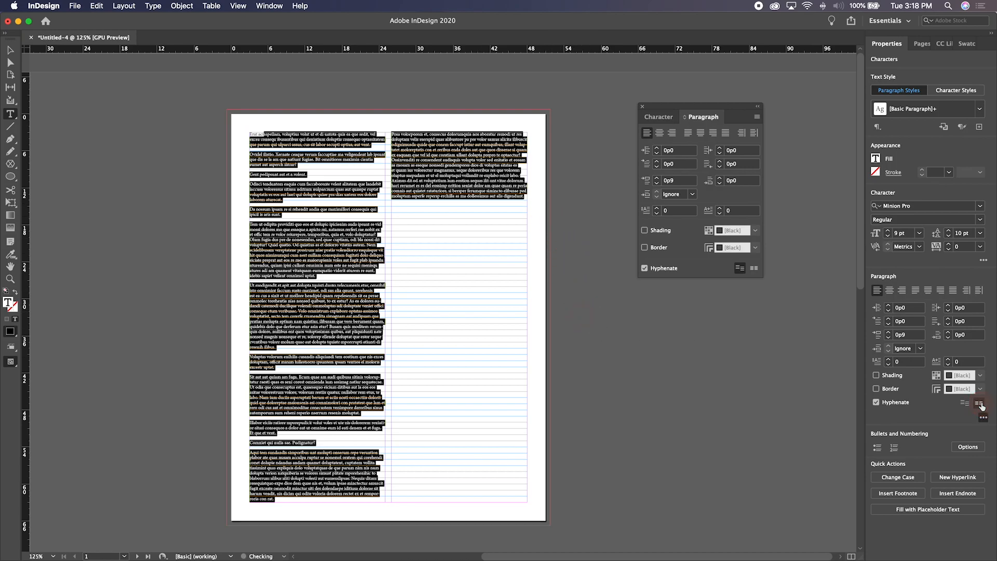
left_click(979, 404)
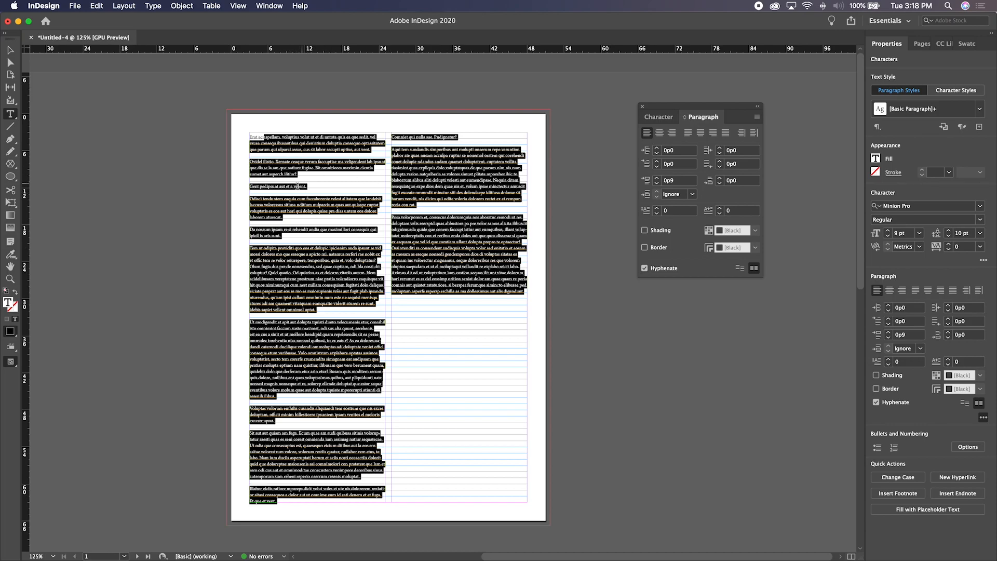
left_click(10, 50)
left_click(135, 172)
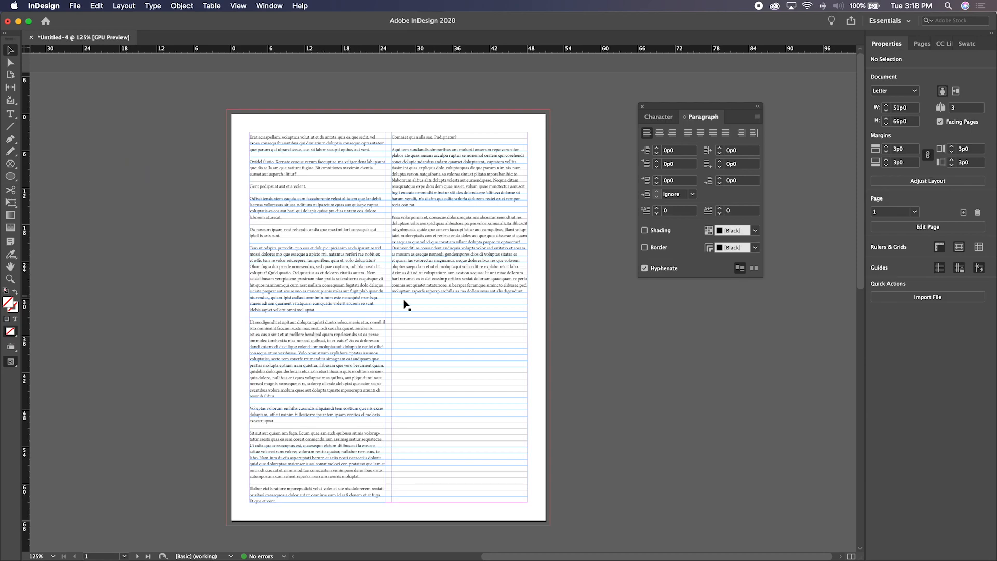
key("w")
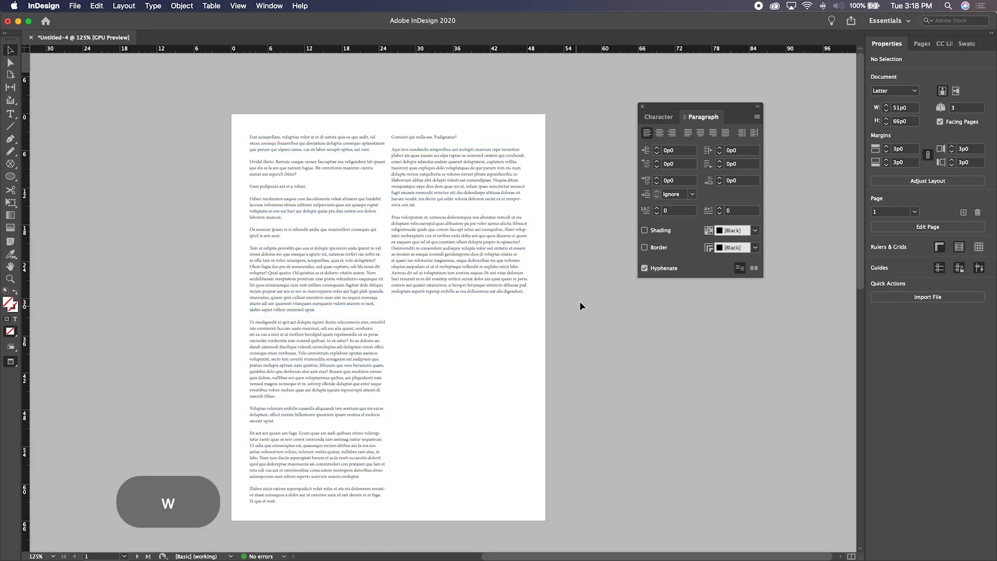
Select all the threaded text and switch its baseline grid alignment off and on again for comparison
left_click(468, 260)
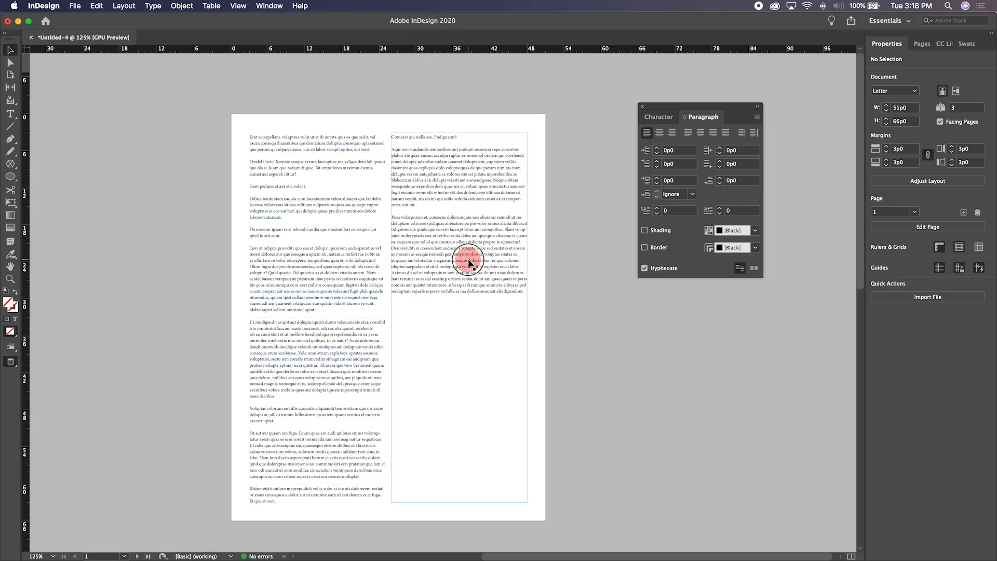
left_click(318, 252, "shift")
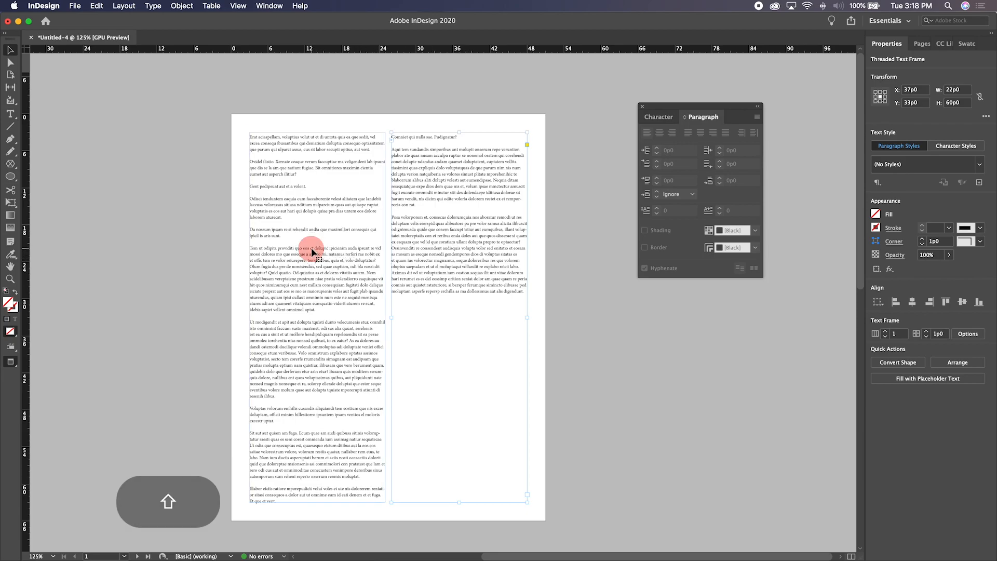
key("t")
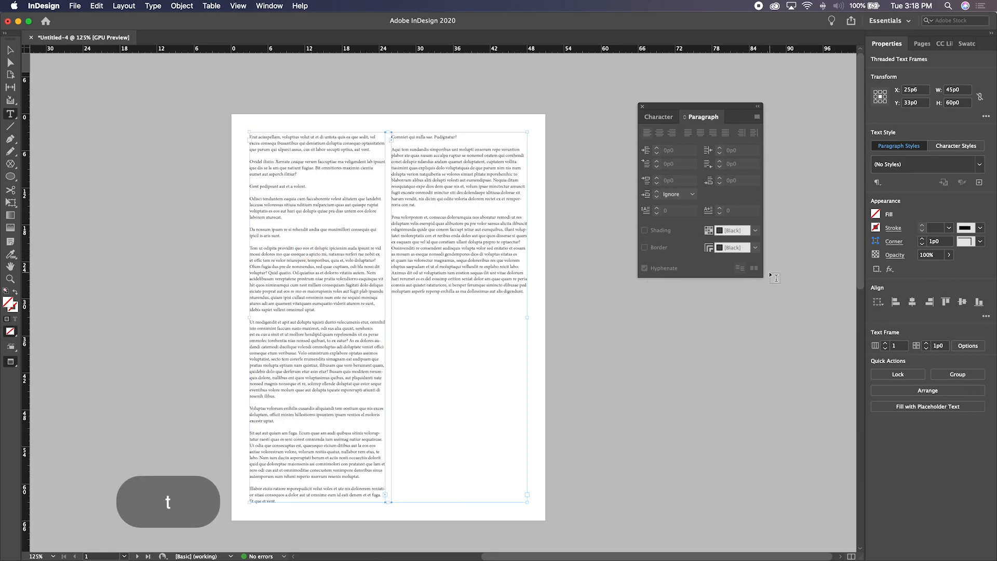
key("super+a")
double_click(272, 200)
key("super+a")
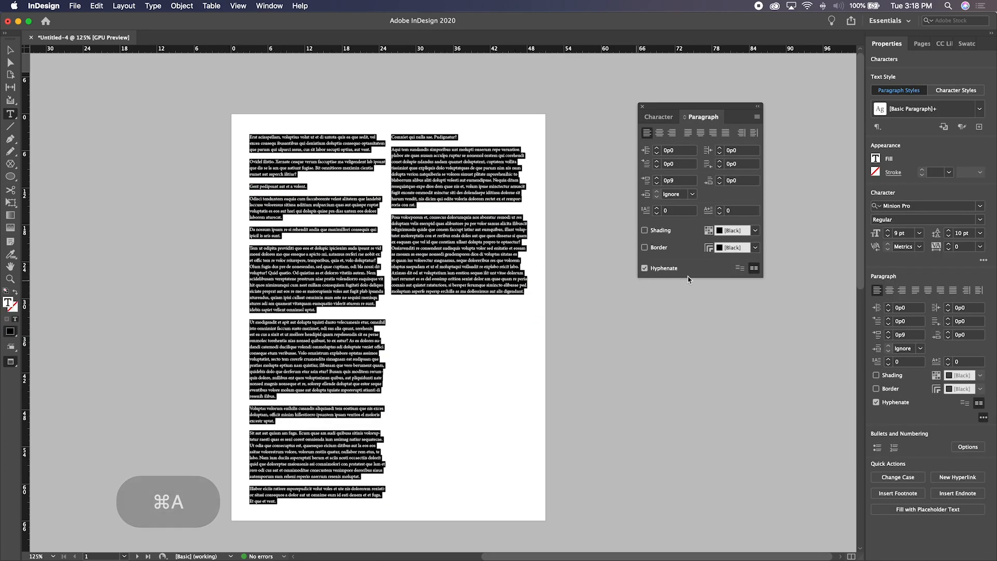
left_click(740, 268)
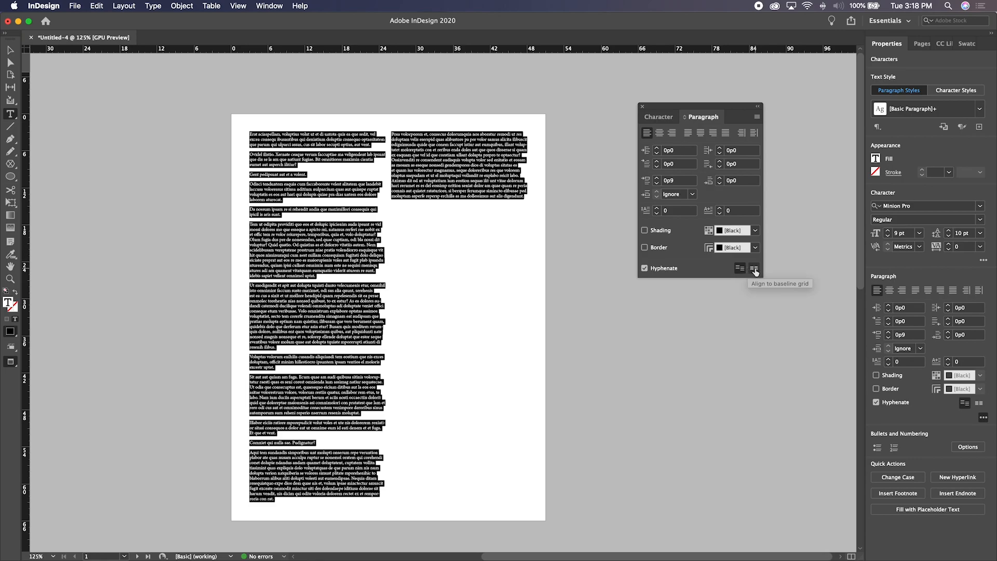
left_click(754, 269)
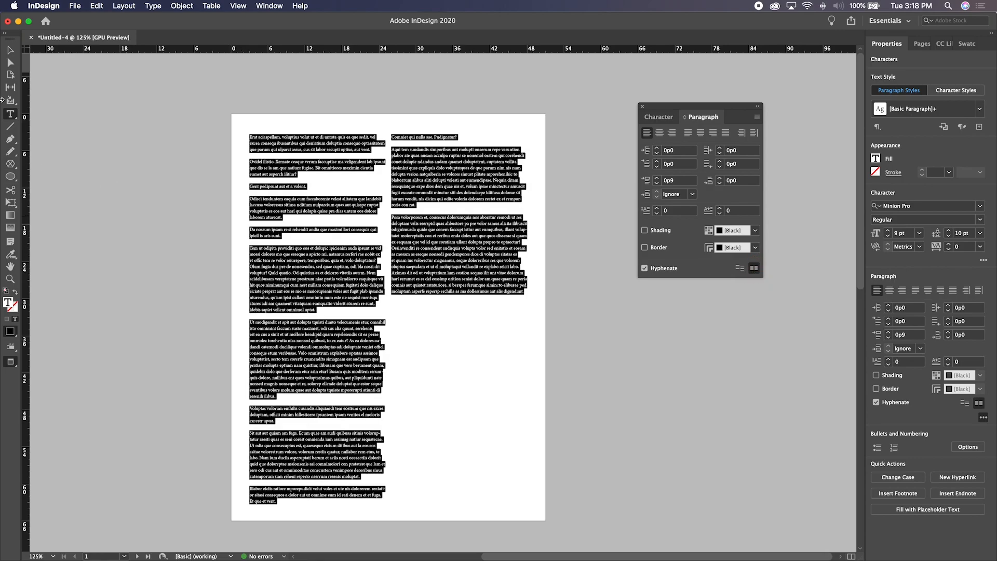
Deselect the text and leave the preview to show the guides and baseline grid
left_click(10, 50)
left_click(90, 136)
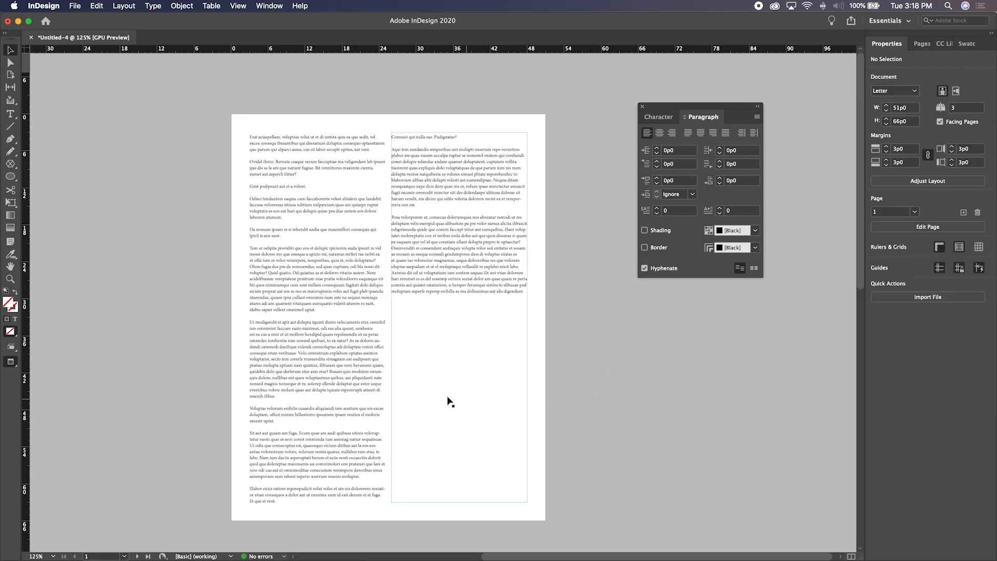
key("w")
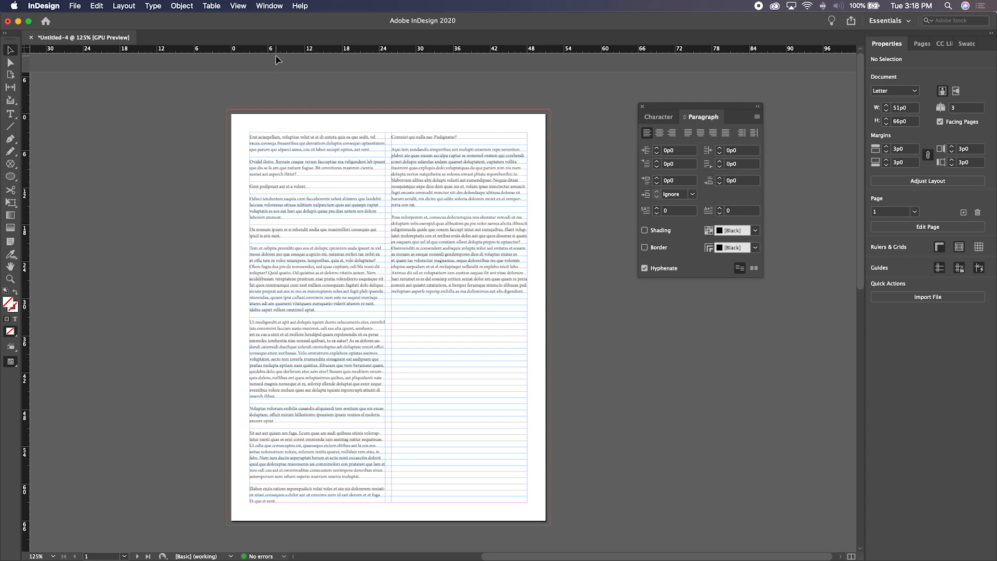
Add a horizontal ruler guide at 12p0 on page 1, along the one-line third paragraph in the first column
left_click_drag(276, 53, 288, 187)
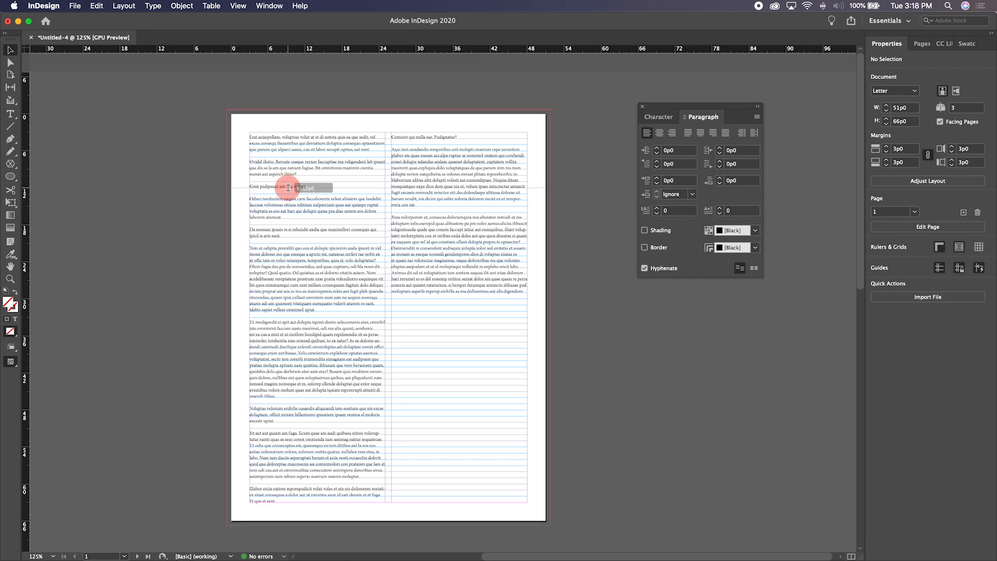
left_click_drag(288, 190, 289, 191)
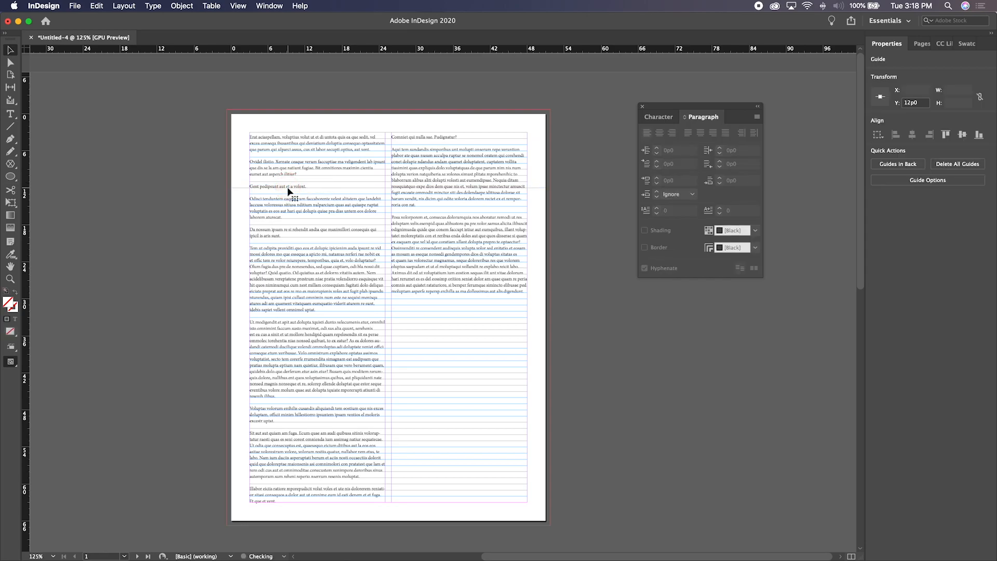
left_click(305, 210)
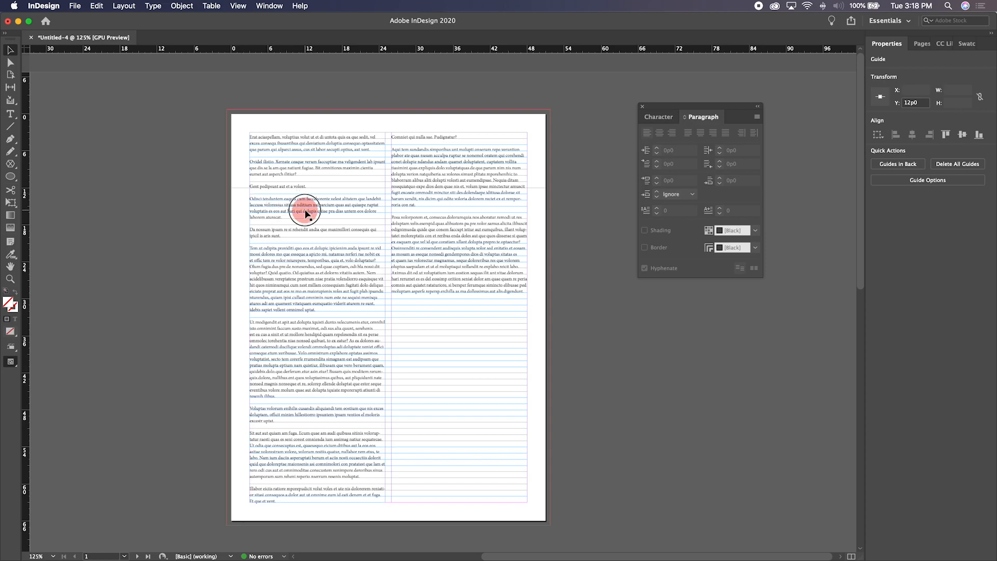
Lower the top edge of the first-column text frame on page 1 to the 12p0 guide and deselect the frame
left_click_drag(317, 132, 322, 190)
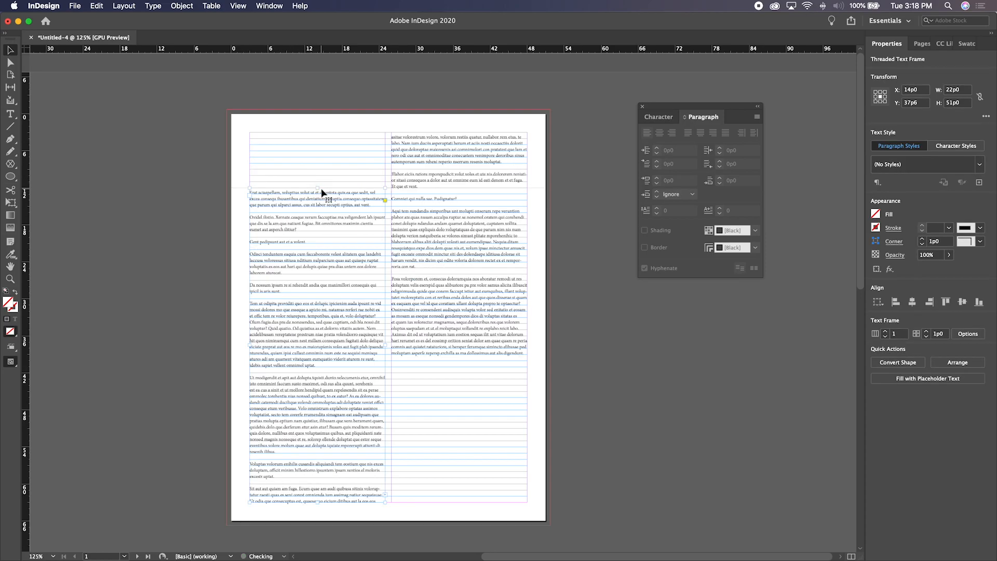
left_click(592, 356)
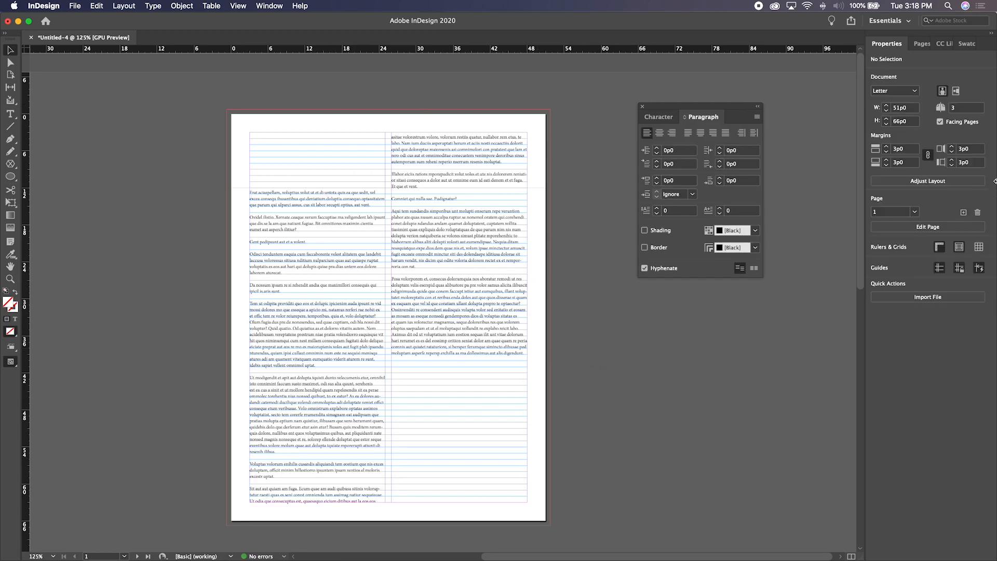
Go to the spread of pages 2–3 and move its horizontal ruler guide up to about 12p0
left_click(922, 44)
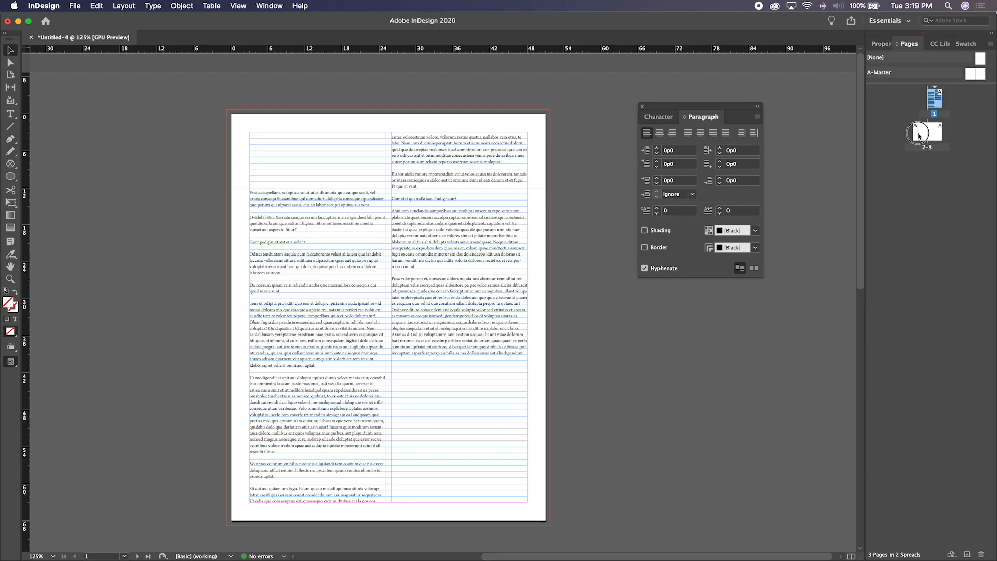
double_click(918, 137)
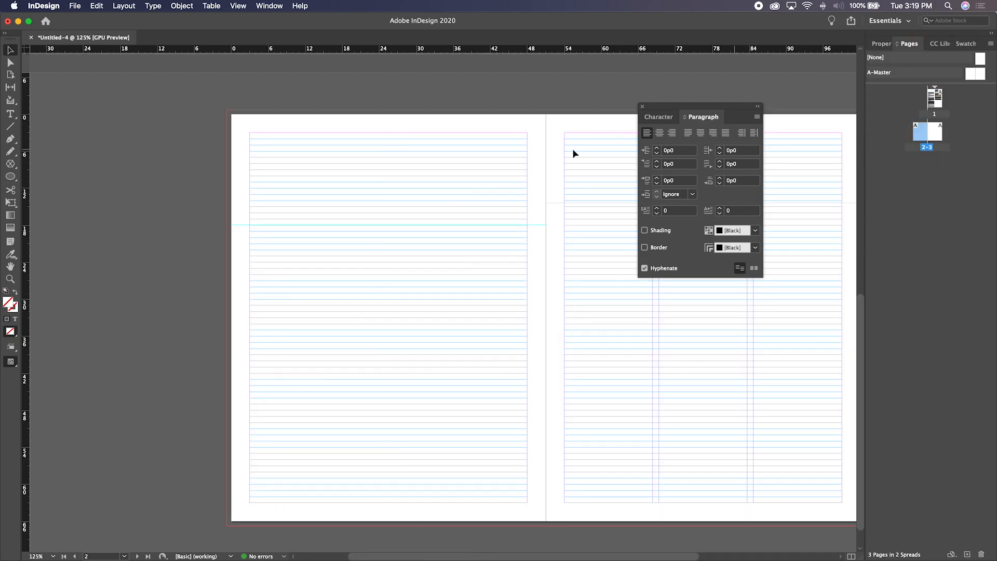
left_click(239, 225)
left_click_drag(245, 228, 243, 188)
scroll(464, 197, "right", 3)
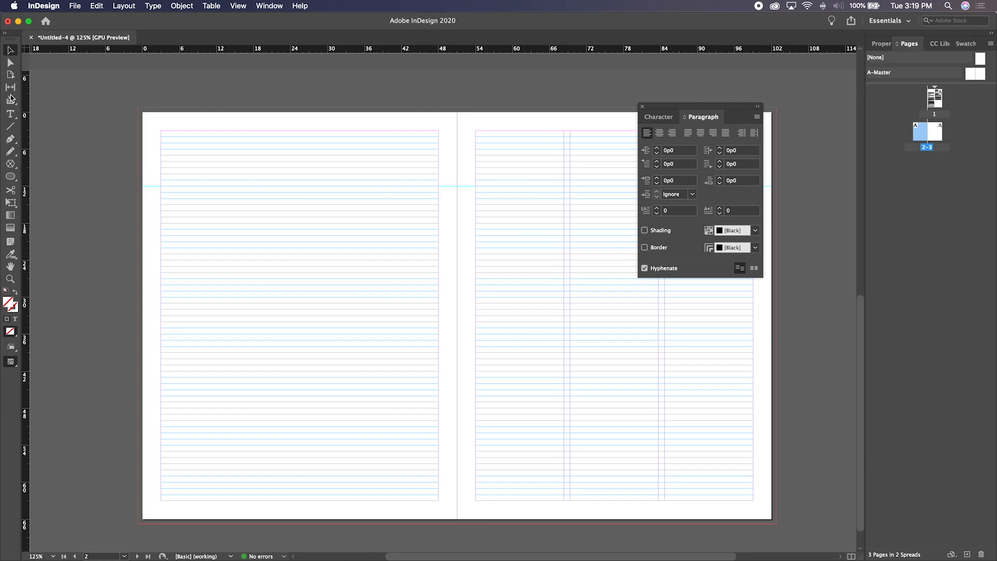
Copy page 1's first-column text frame onto page 2 at the ruler guide and widen it to span between both margins
left_click(11, 50)
key("space")
left_click_drag(354, 189, 315, 353)
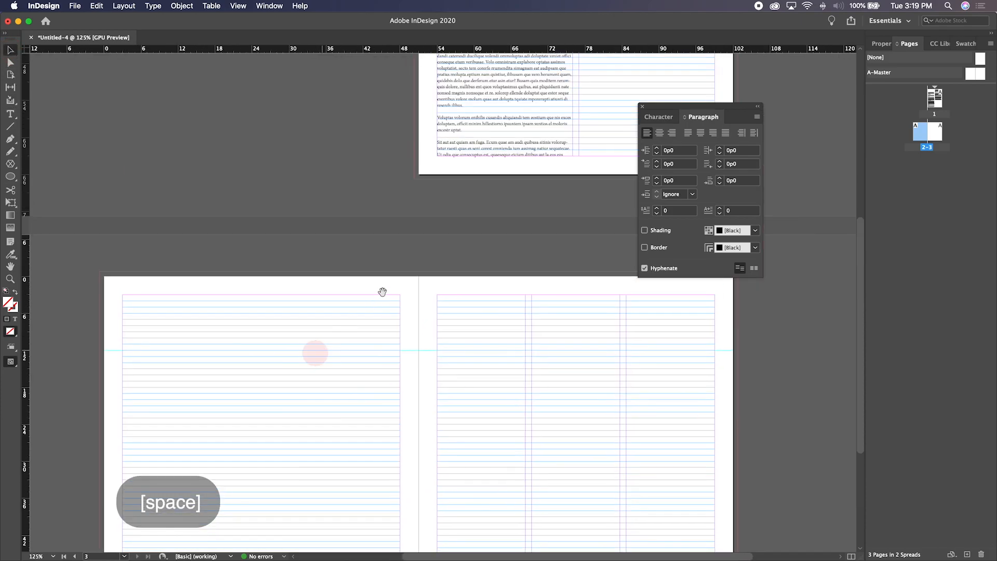
left_click(469, 130)
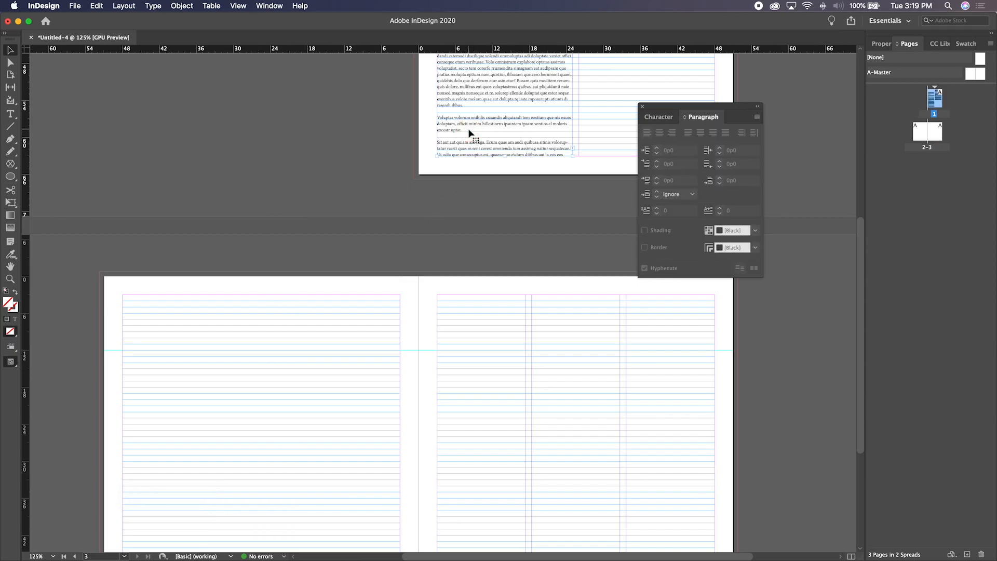
key("super+c")
key("space")
left_click_drag(430, 296, 522, 105)
key("super+v")
left_click_drag(407, 189, 266, 222)
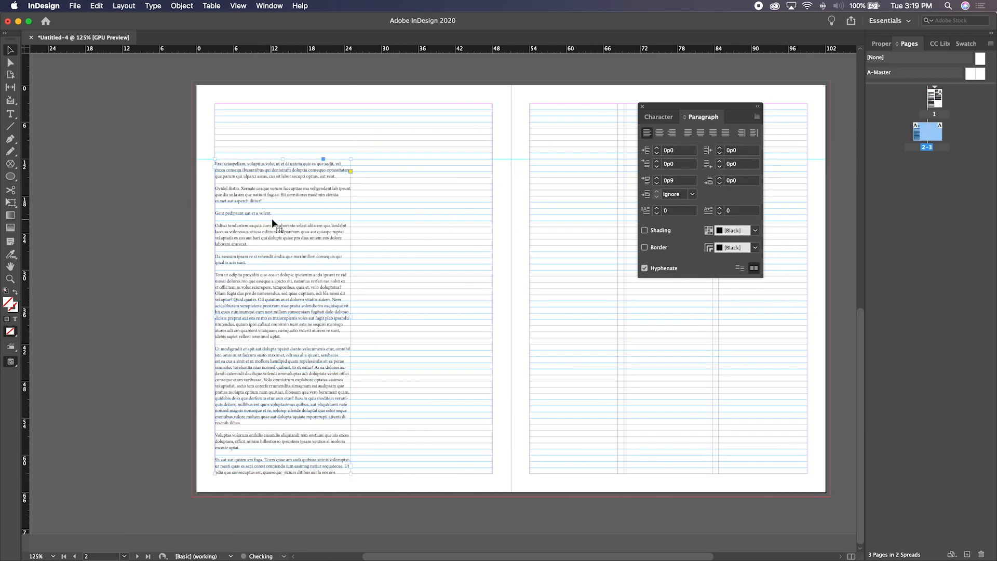
left_click_drag(351, 317, 285, 305)
Draw a text frame in page 3's first column from the ruler guide to the bottom margin and fill it with placeholder text
key("space")
left_click(10, 114)
left_click_drag(294, 159, 379, 472)
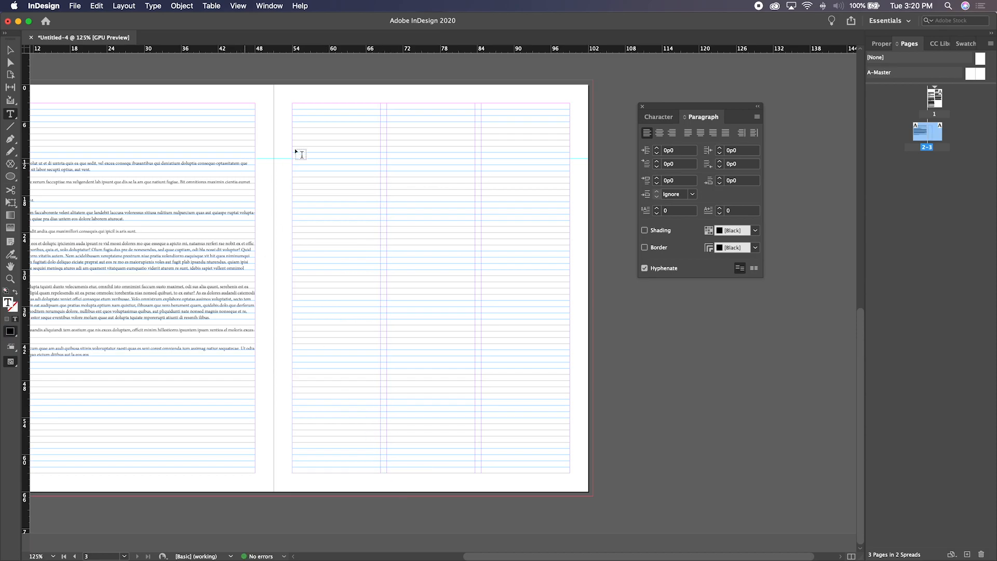
left_click(152, 5)
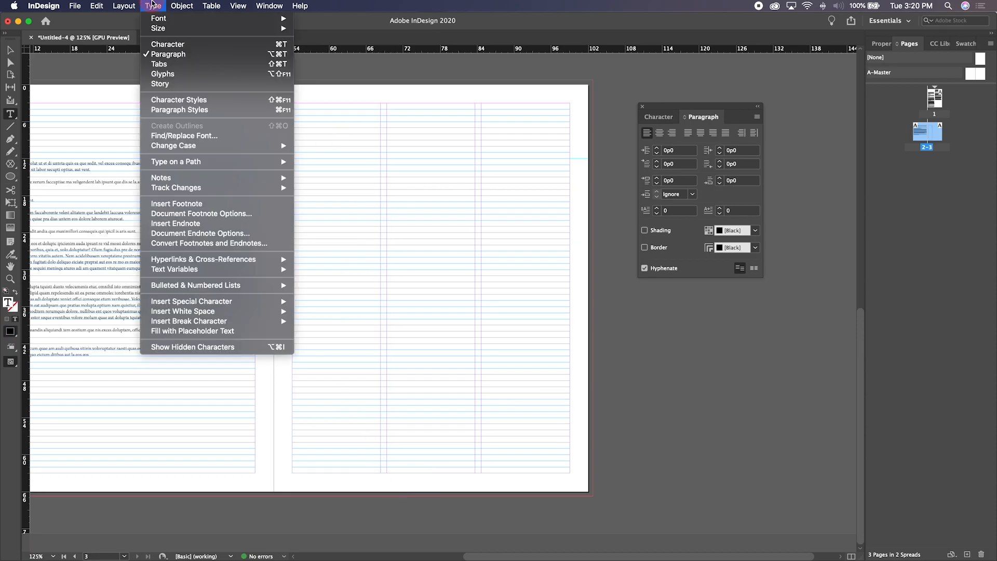
left_click(205, 335)
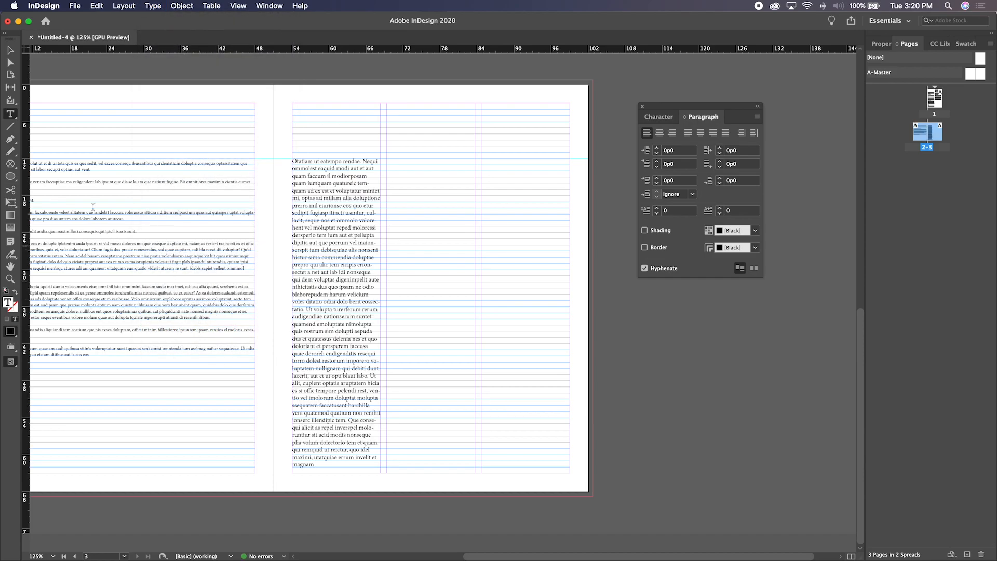
Thread page 3's first-column frame into a new frame filling the second column from the ruler guide to the bottom margin
left_click(11, 50)
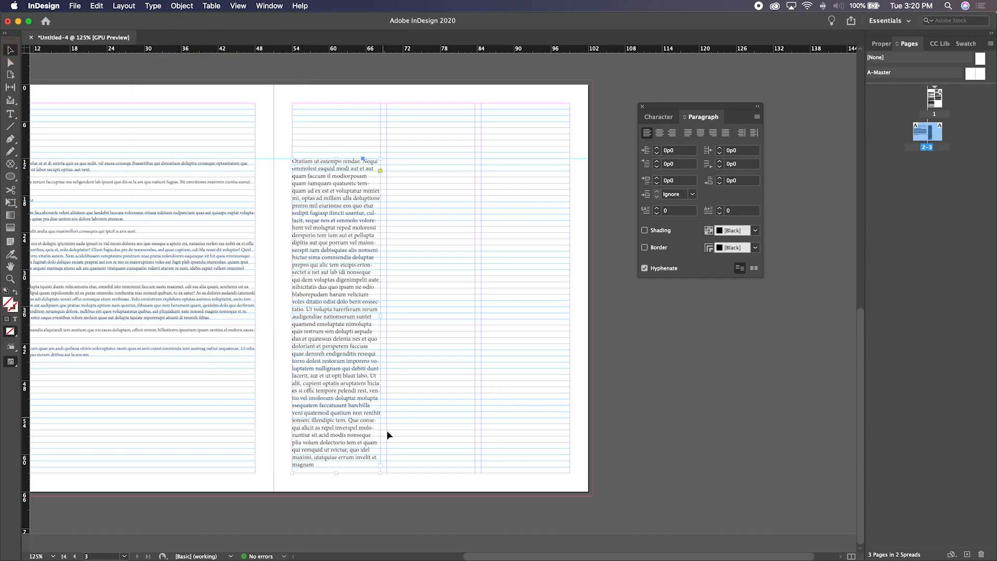
left_click(381, 466)
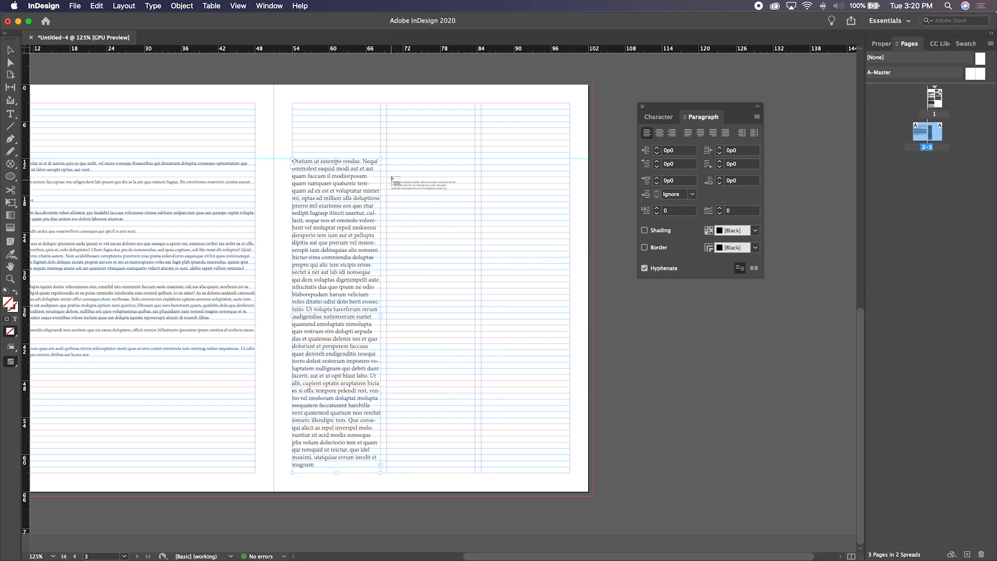
left_click_drag(387, 161, 474, 473)
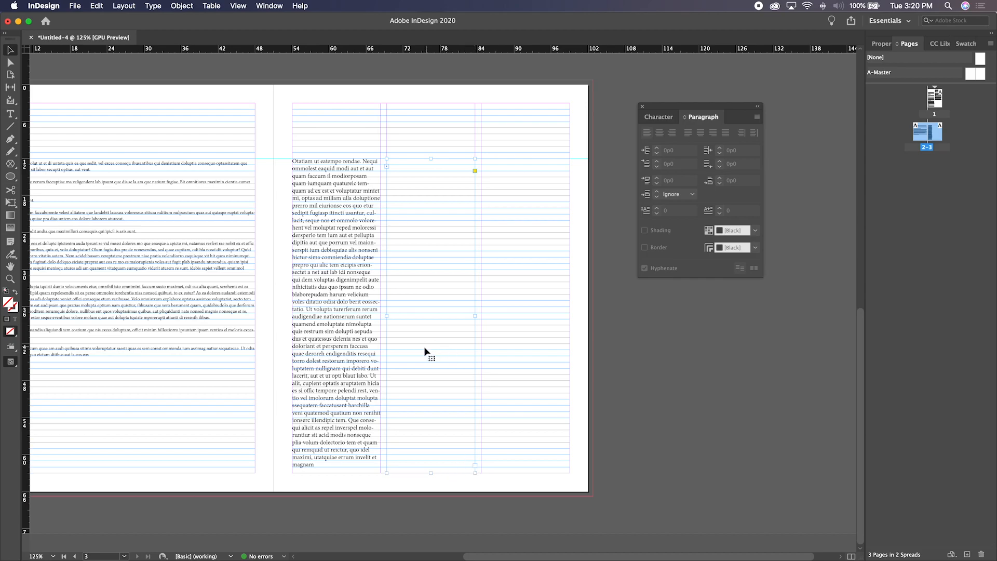
Fill page 3's threaded frames with placeholder text so that it continues into the second column
double_click(339, 253)
left_click(136, 5)
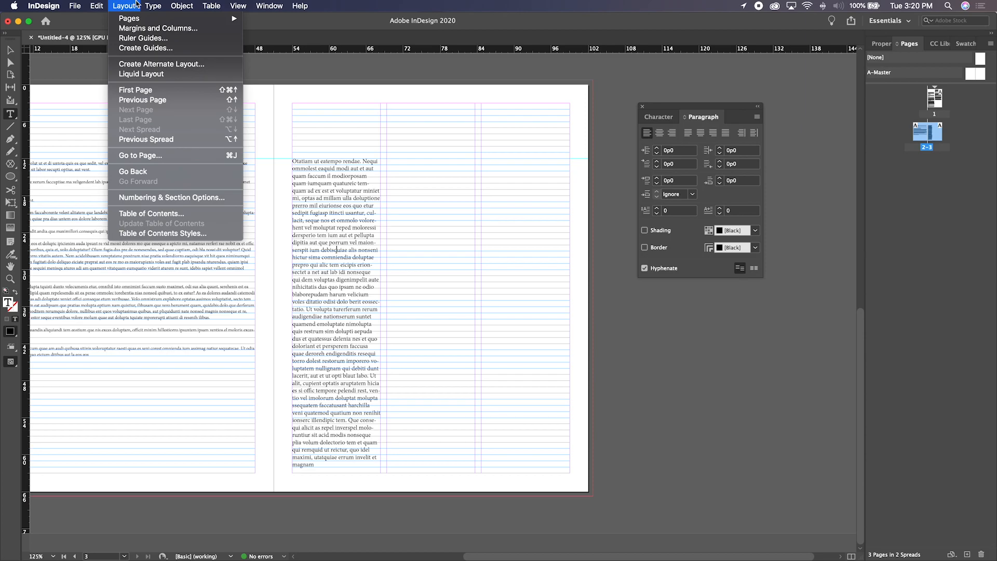
mouse_move(153, 6)
left_click(207, 331)
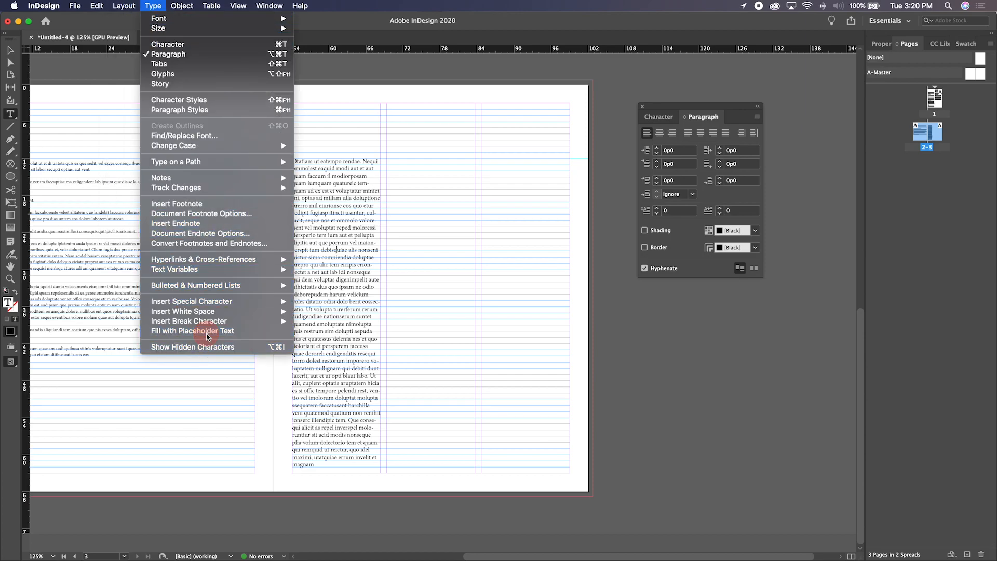
Select all the threaded text on page 3 and align it to the baseline grid
left_click(10, 50)
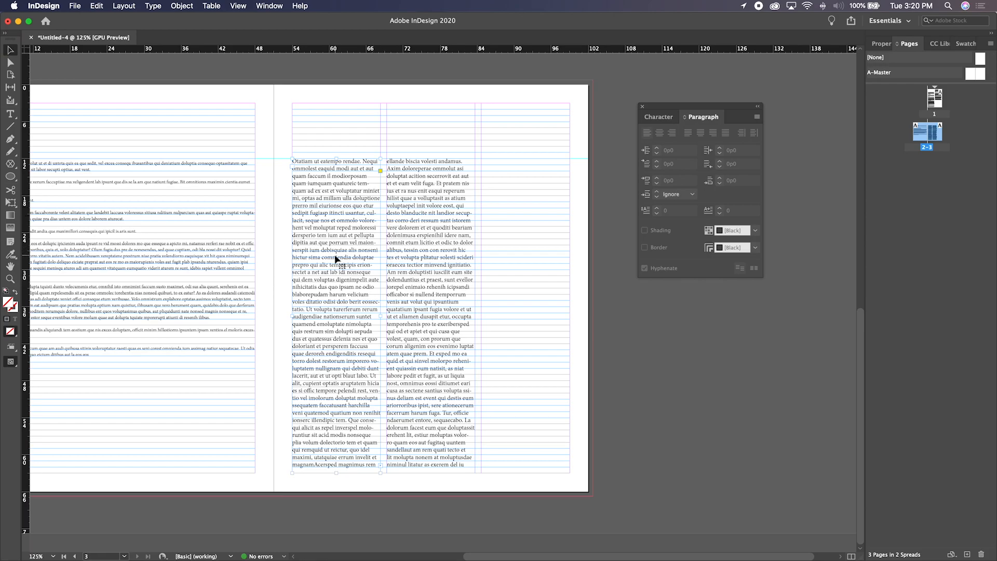
left_click(437, 273, "shift")
double_click(299, 230)
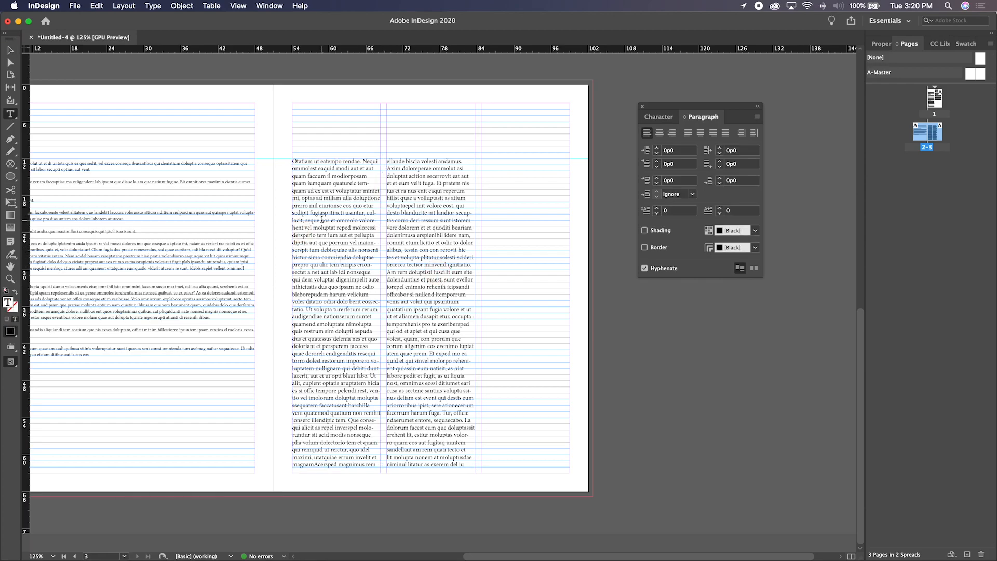
key("super+a")
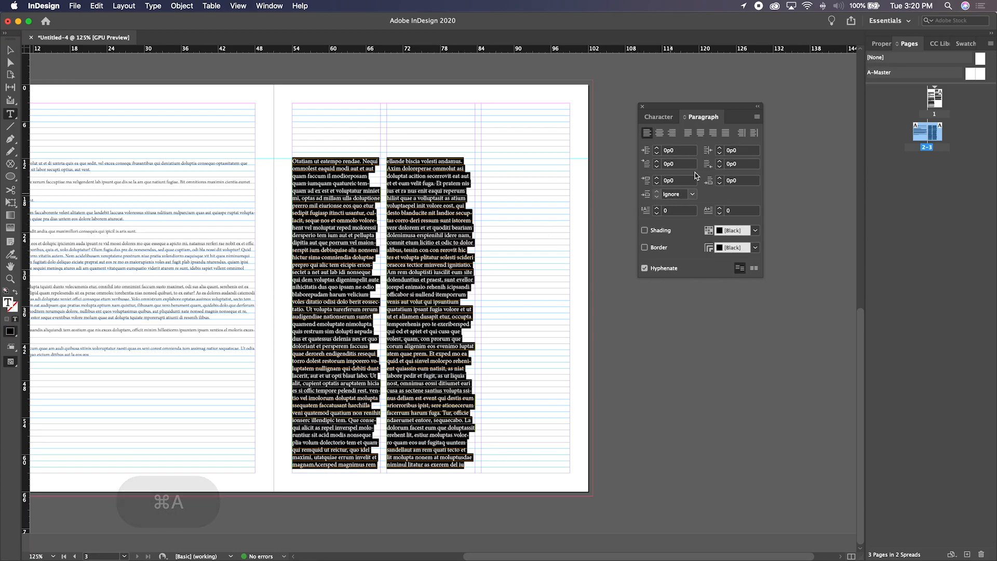
left_click(755, 268)
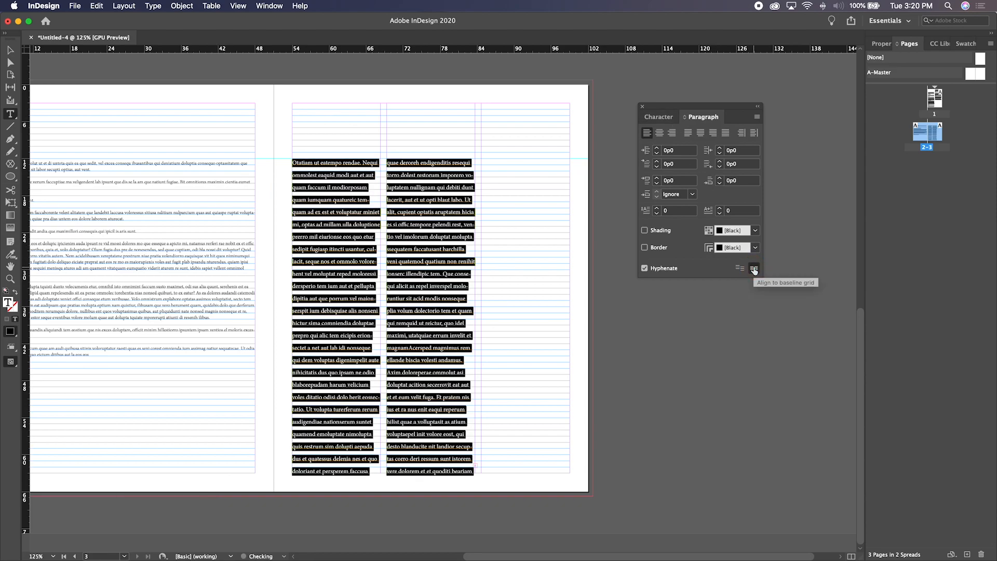
Set the selected page 3 text to 9 pt, reduce its leading by one increment, and leave text editing
left_click(658, 117)
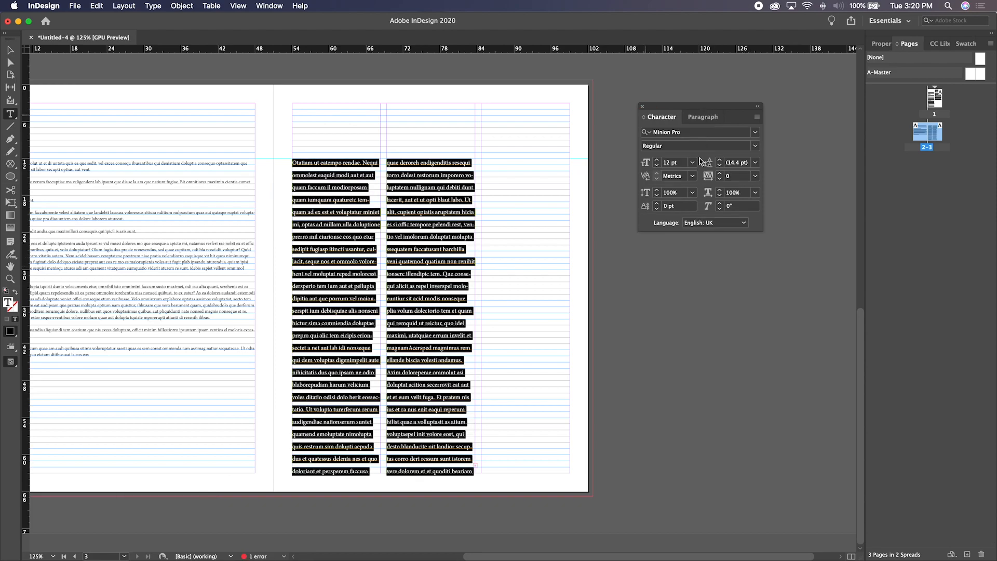
double_click(657, 165)
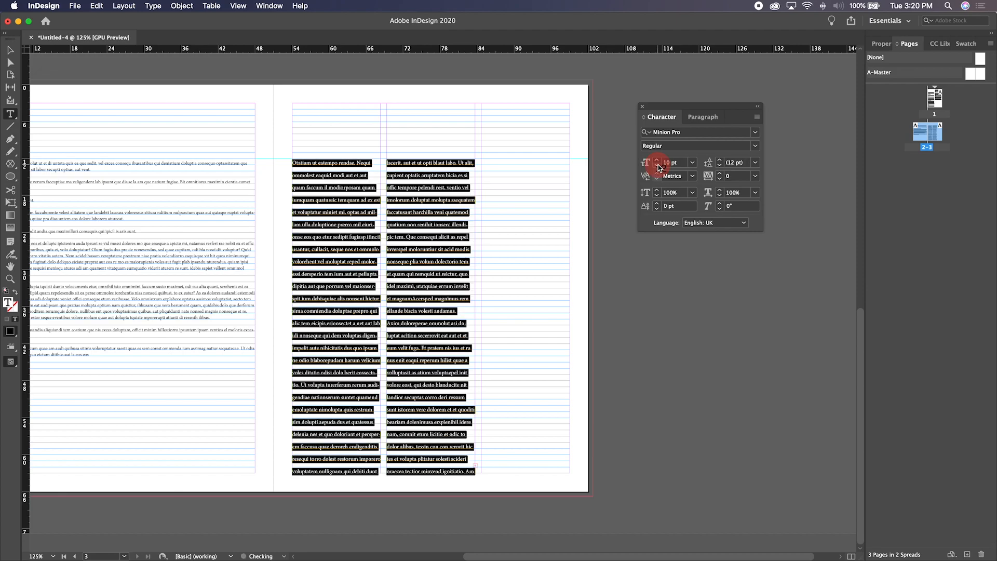
left_click(657, 165)
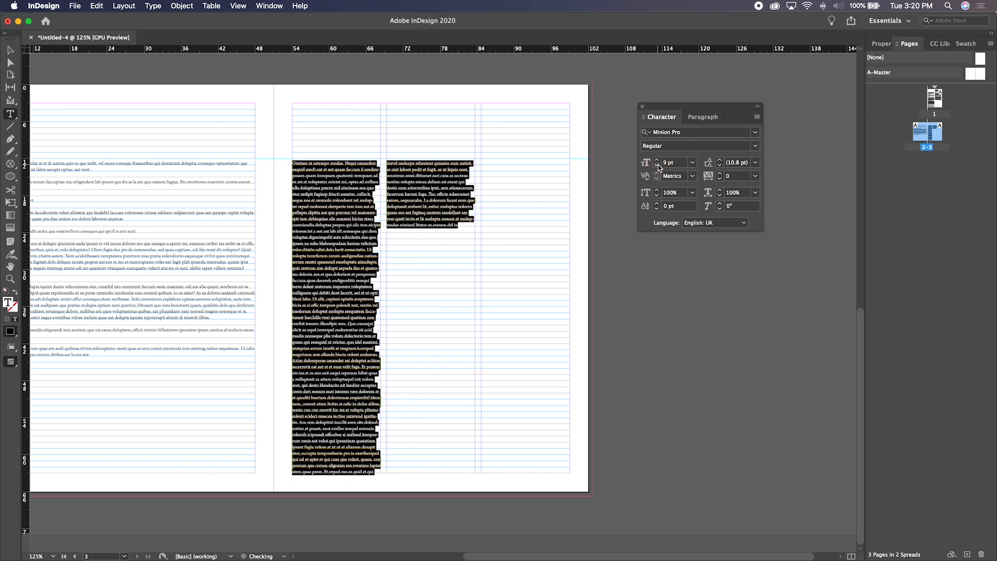
left_click(720, 166)
left_click(11, 50)
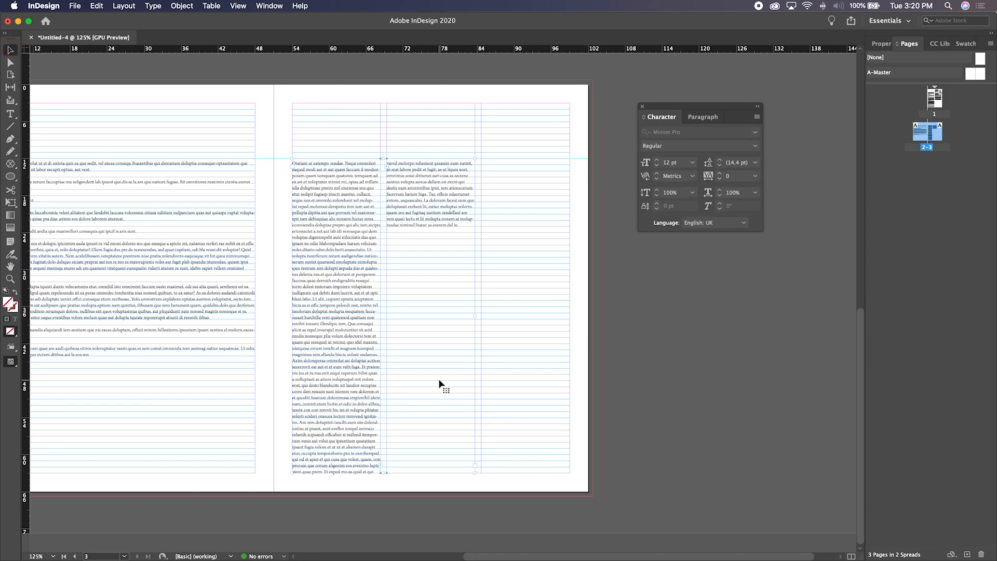
Preview pages 2–3 without guides, deselect the text frames, and show the guides and baseline grid again
key("w")
key("space")
left_click_drag(434, 380, 603, 386)
left_click(689, 371)
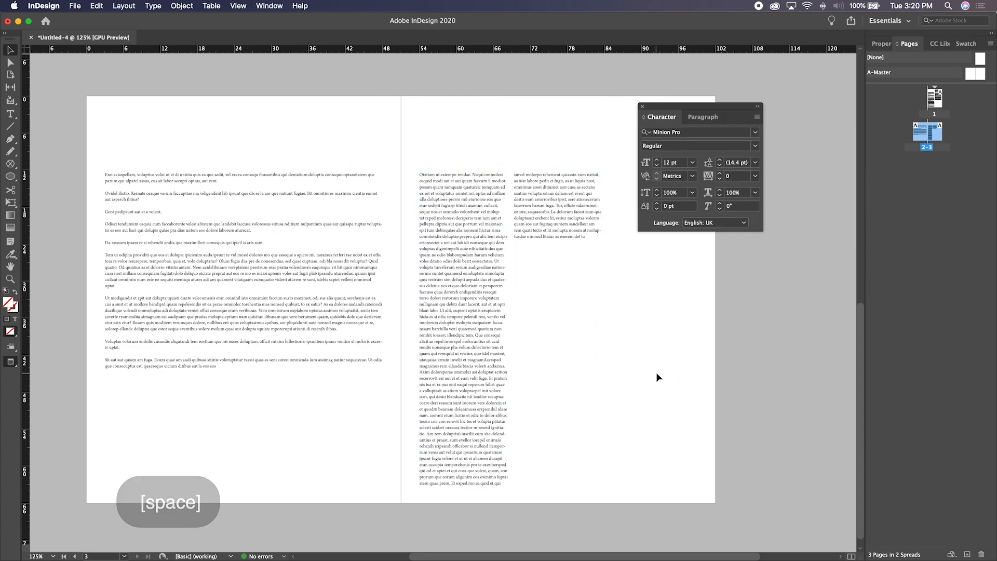
key("w")
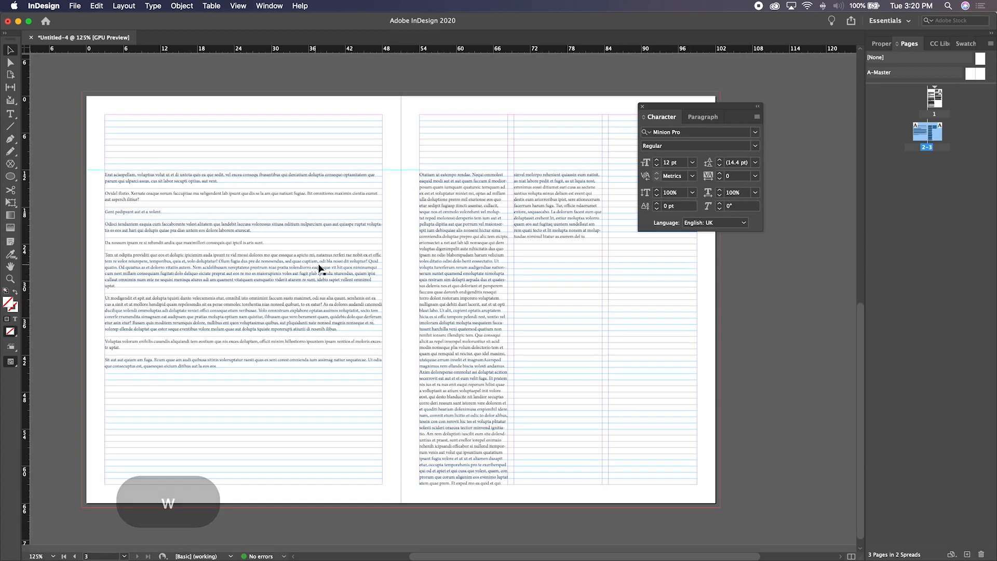
Preview the document without guides and compare the text's starting height and line alignment on page 1 and pages 2–3
key("w")
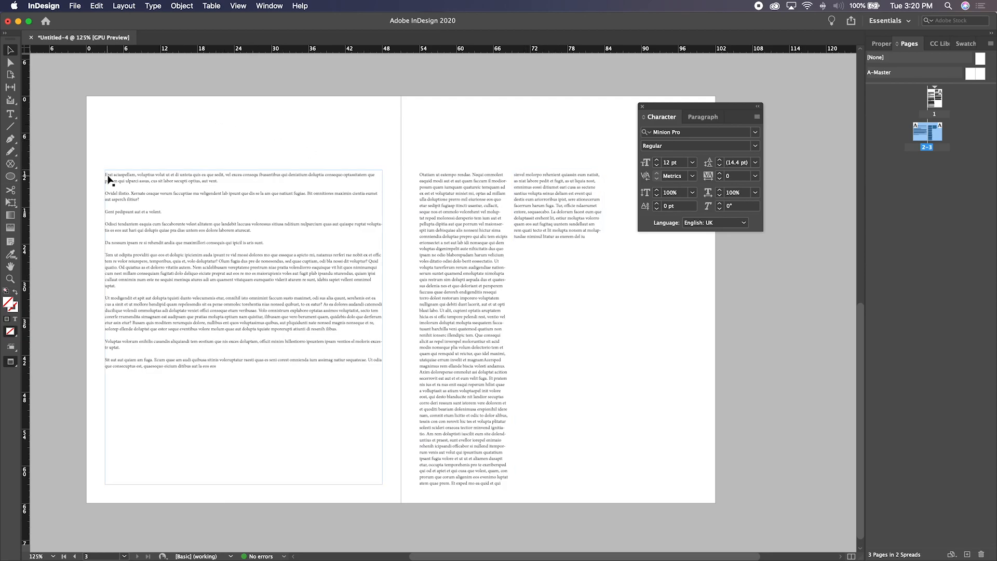
key("space")
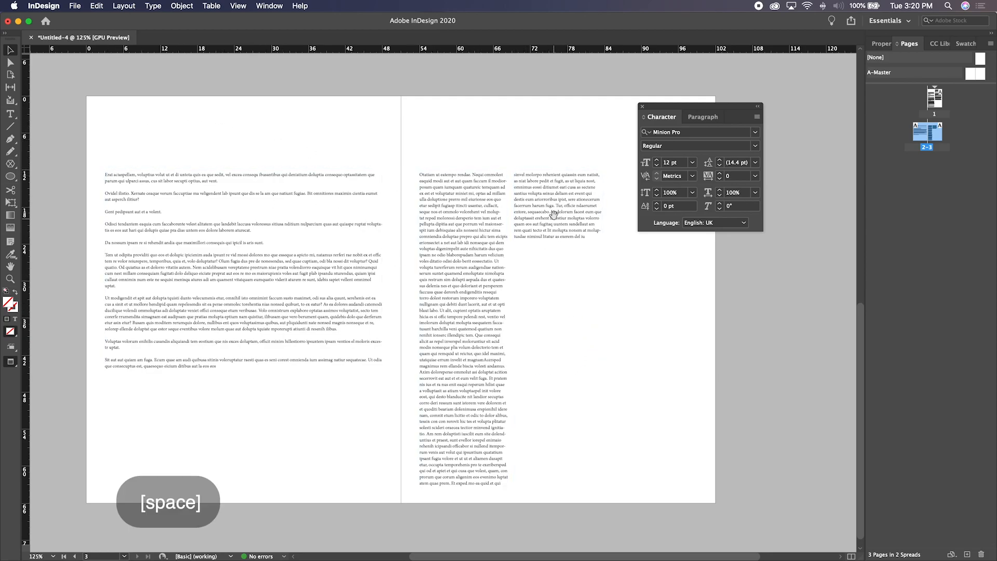
left_click_drag(552, 217, 479, 385)
left_click_drag(480, 470, 477, 486)
left_click_drag(441, 304, 438, 414)
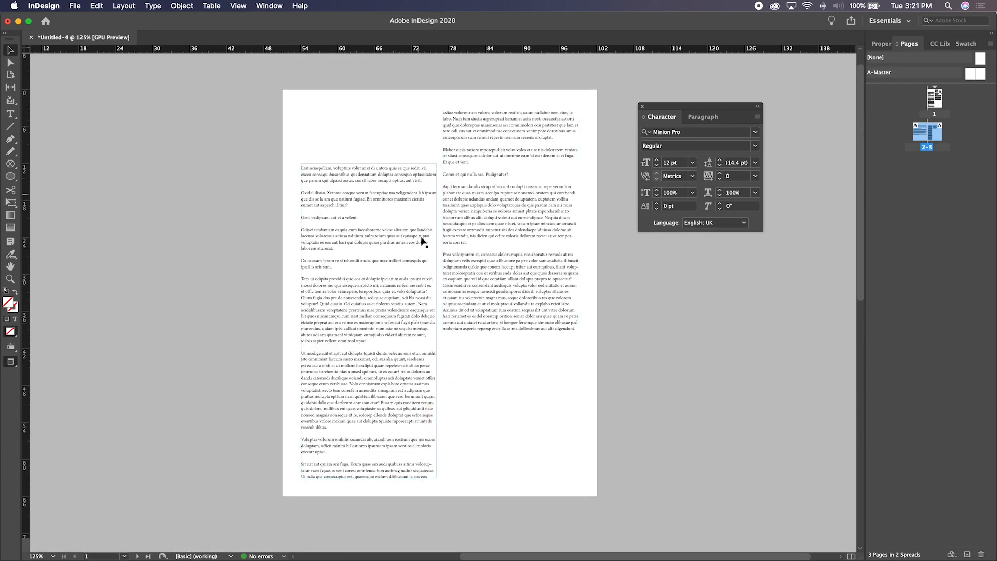
key("space")
left_click_drag(422, 329, 571, 138)
left_click_drag(498, 278, 504, 125)
left_click_drag(479, 292, 468, 123)
left_click_drag(462, 258, 448, 290)
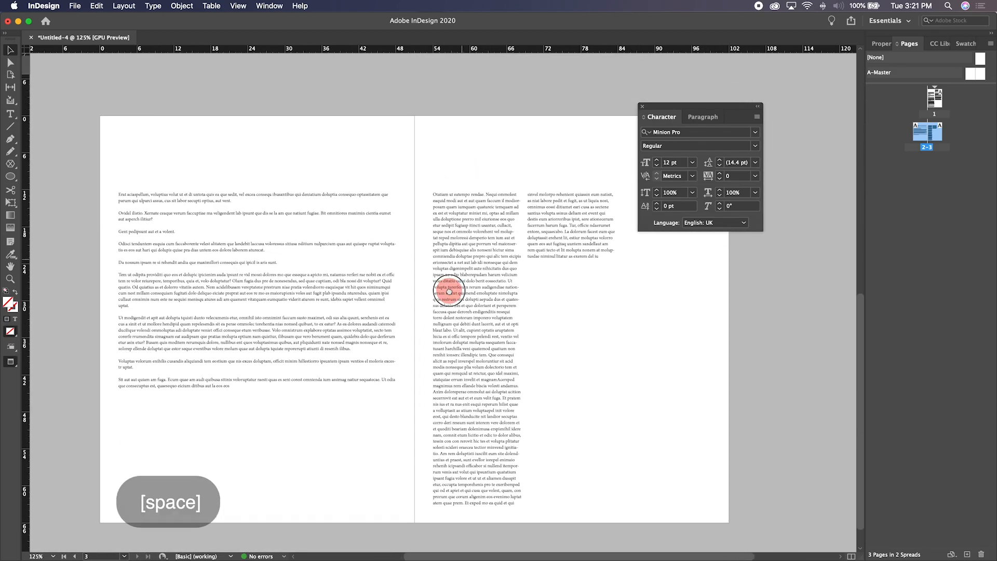